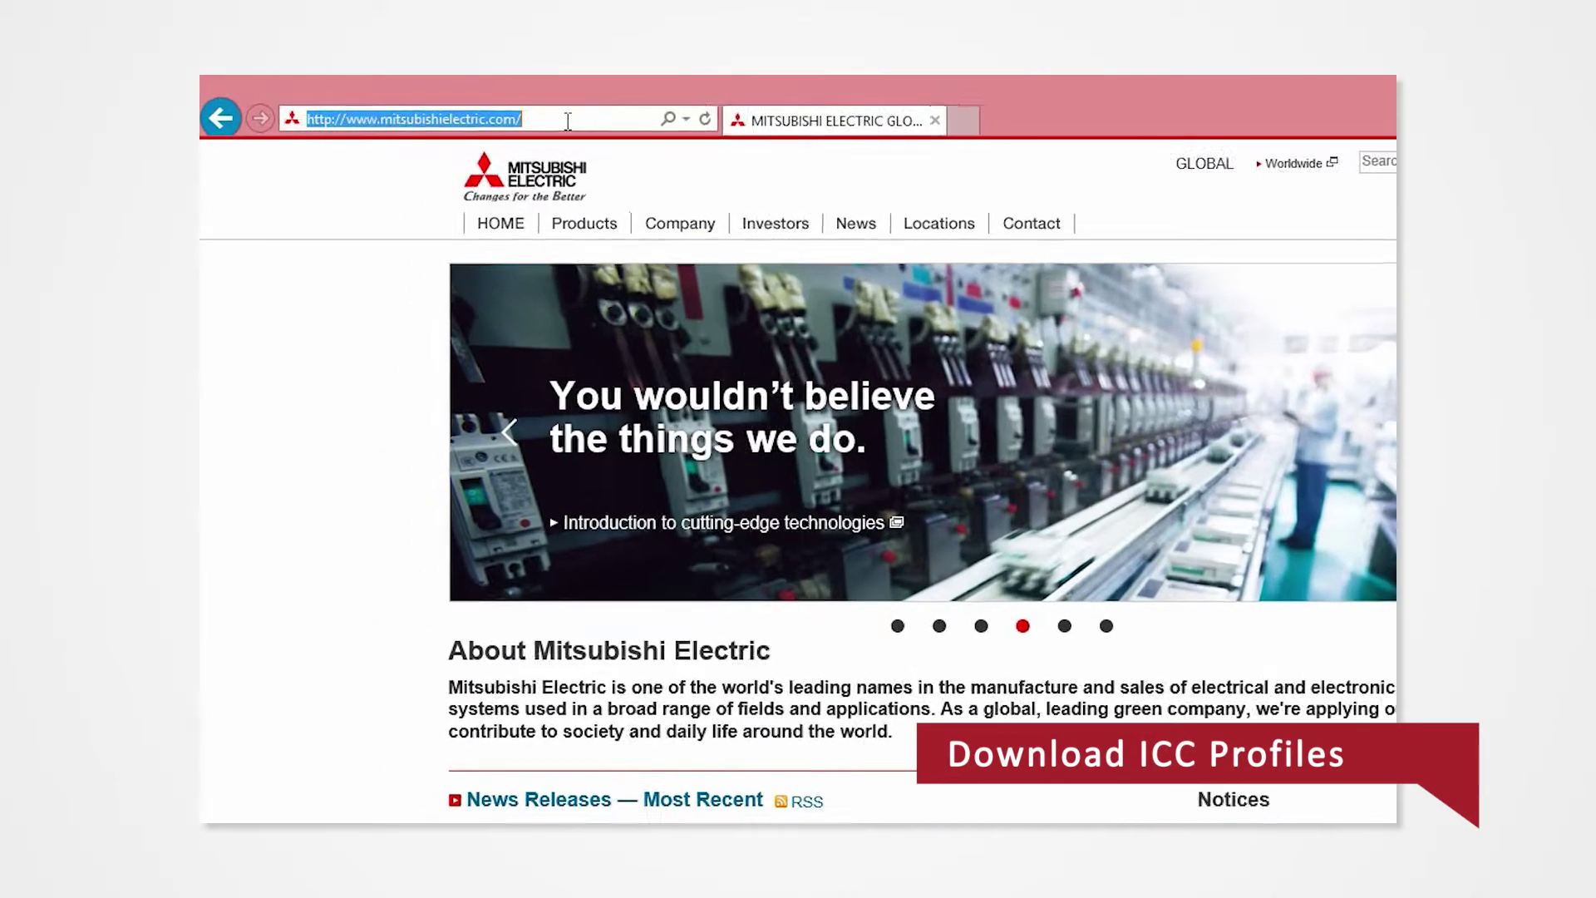
text(me)
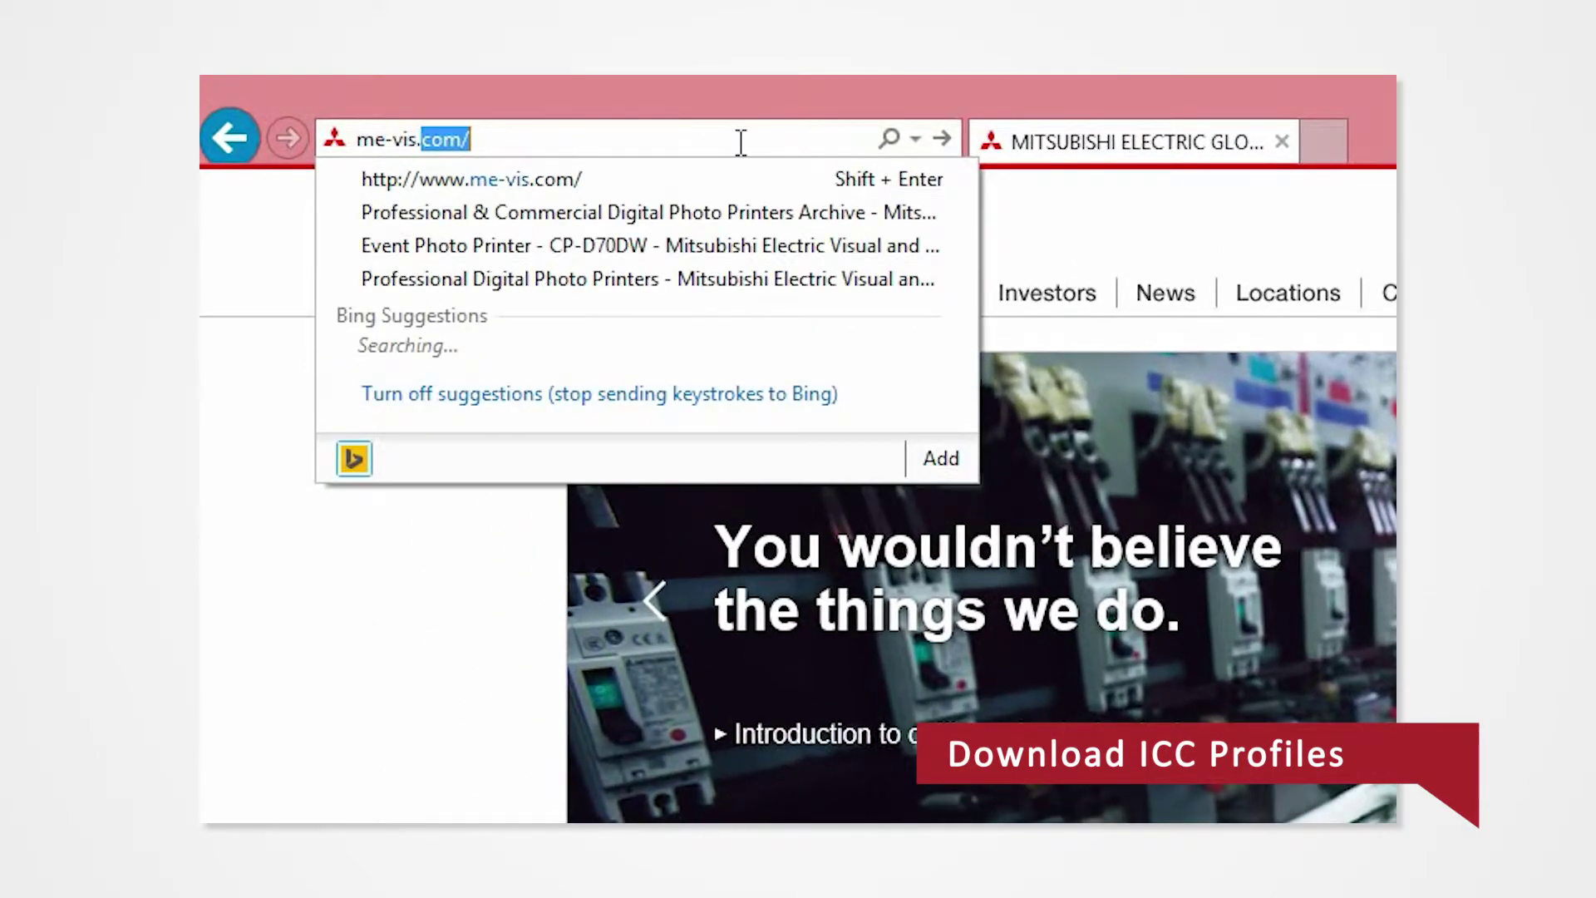
Step: Navigate me-vis.com to the CP-9550DW resources and bring up options for the CP9550D-ICC download
key(Return)
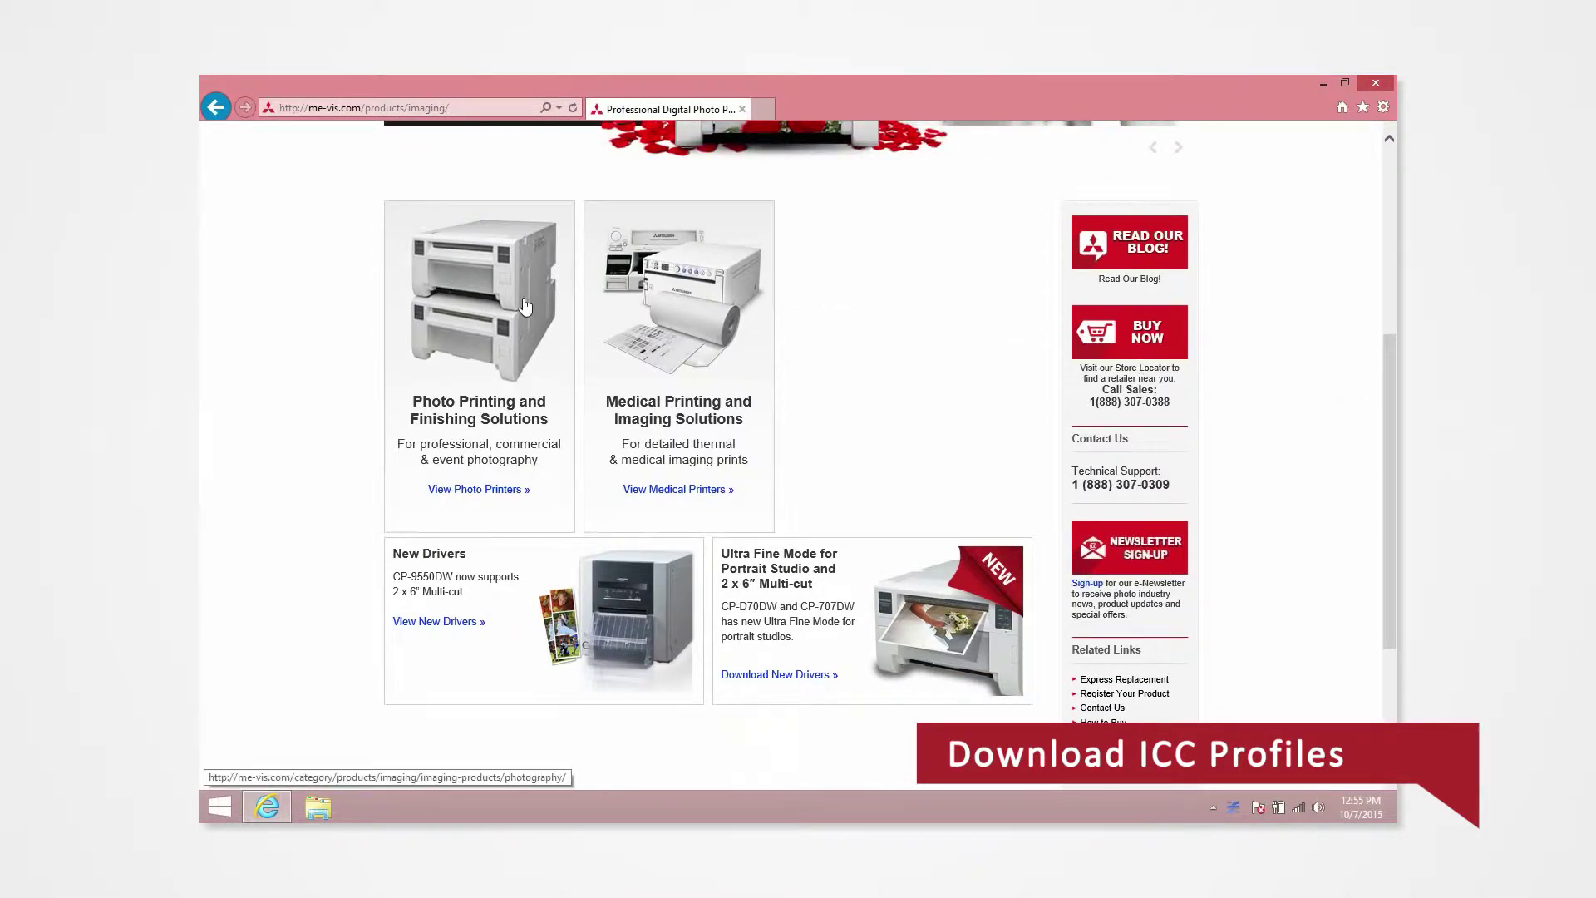
click(525, 302)
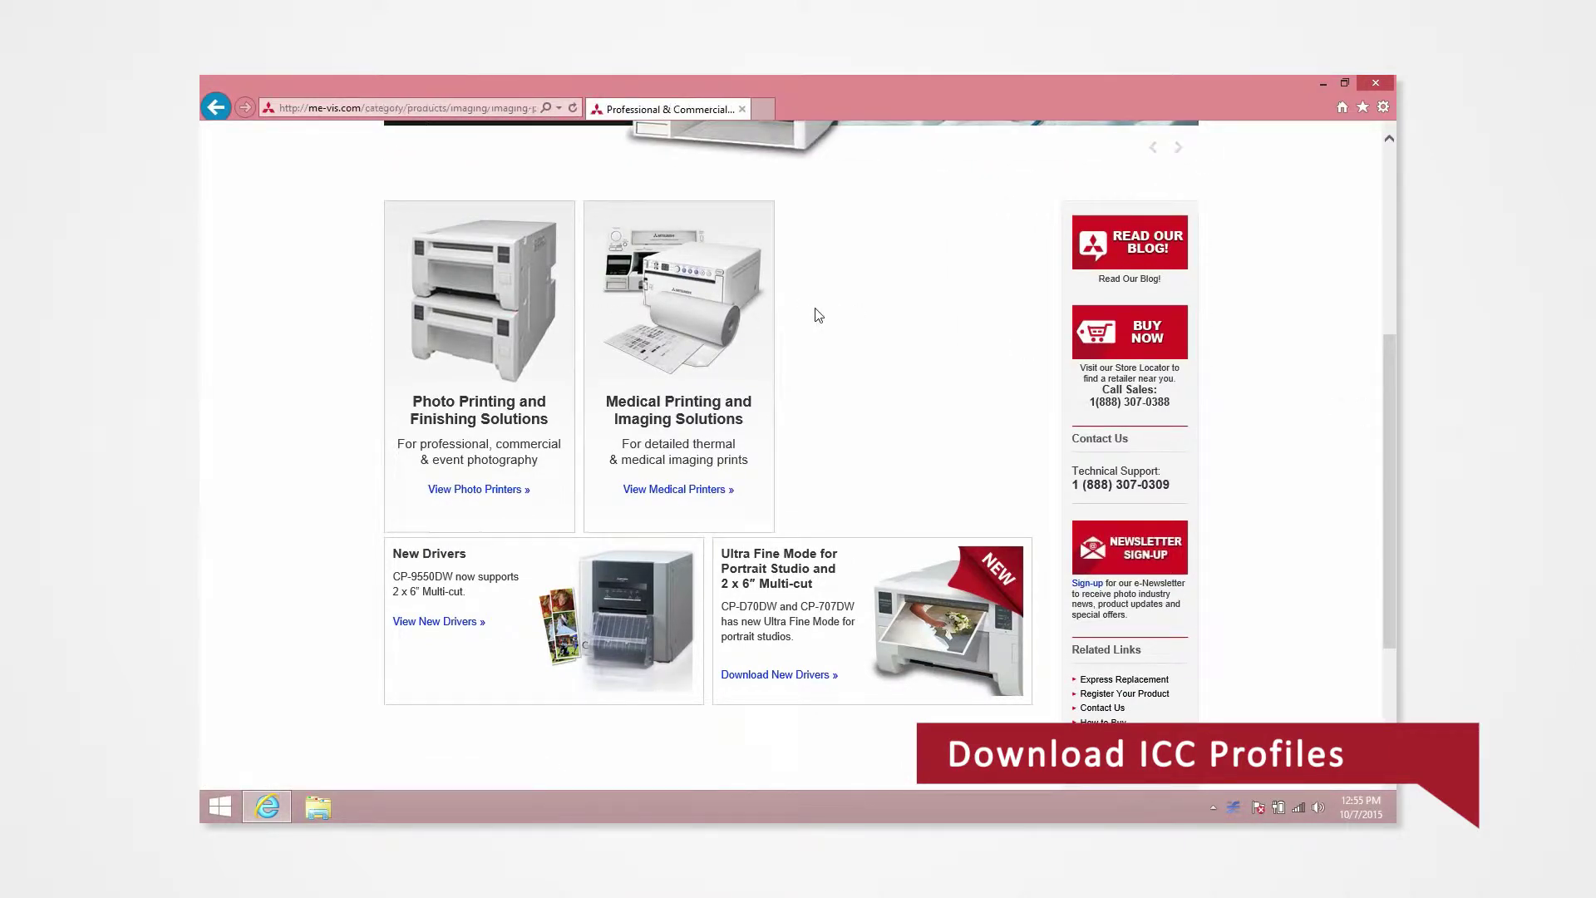
scroll(1367, 265, down, 2)
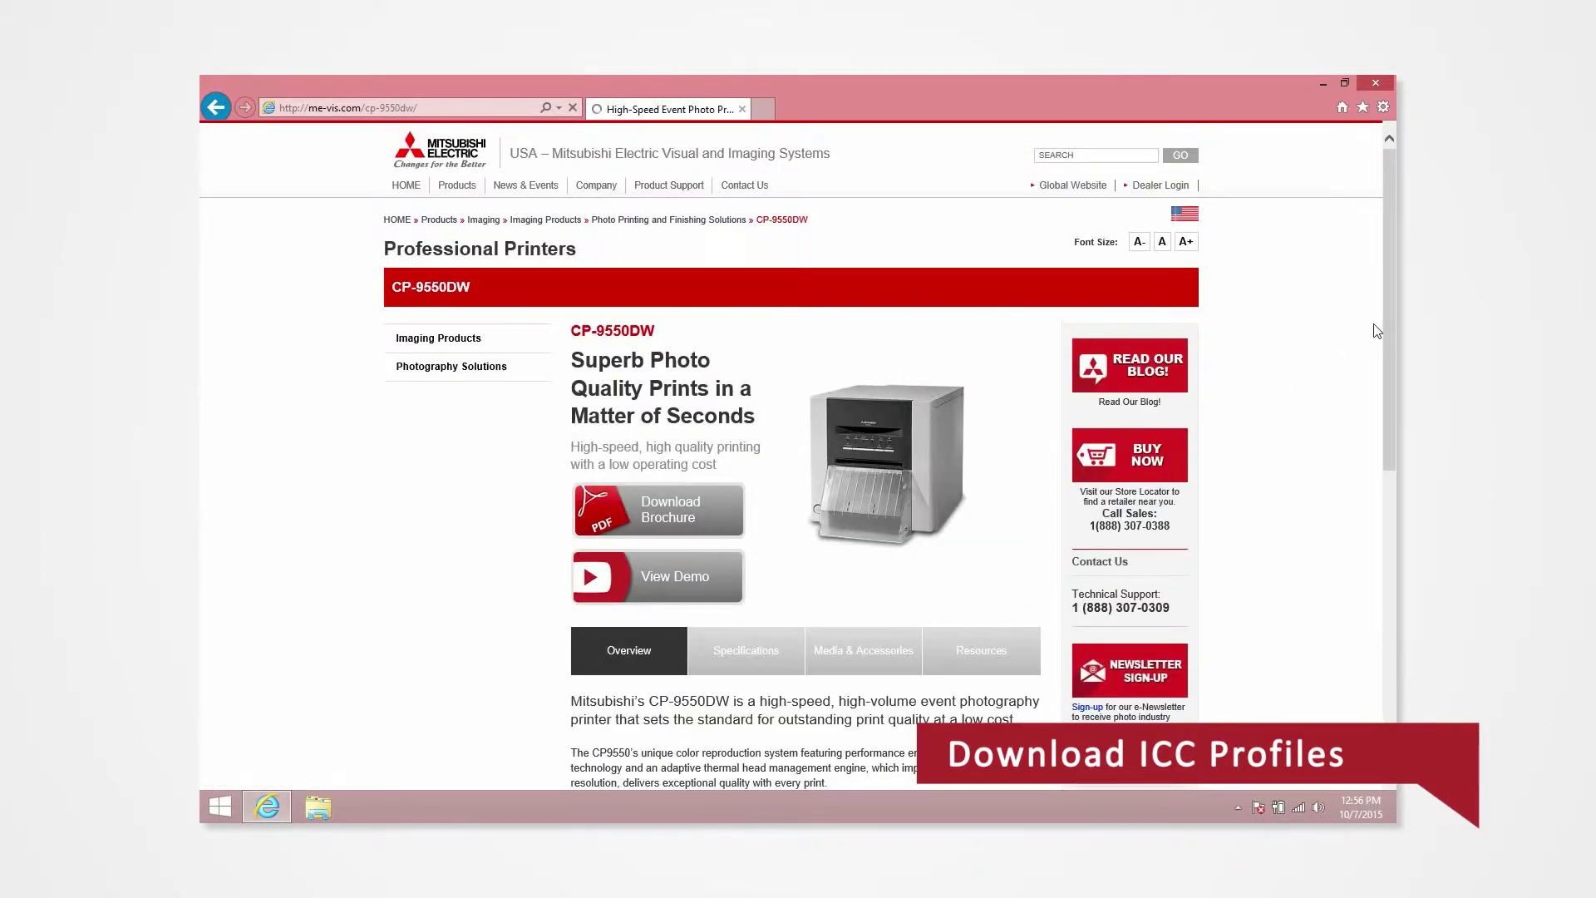
scroll(1386, 314, down, 3)
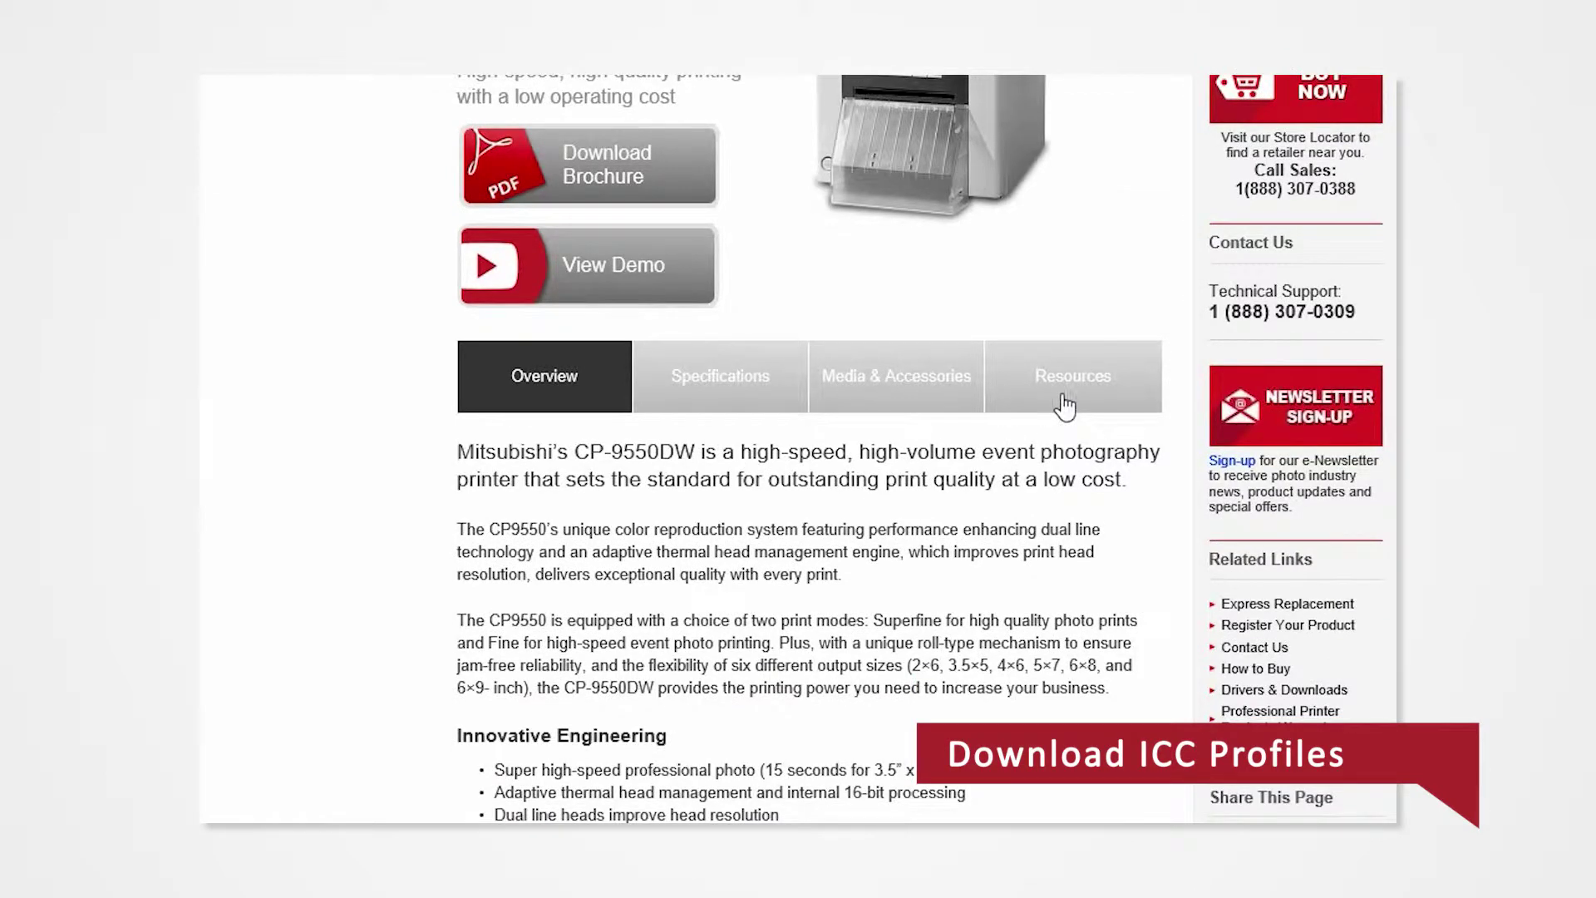
click(1064, 405)
scroll(798, 449, down, 1)
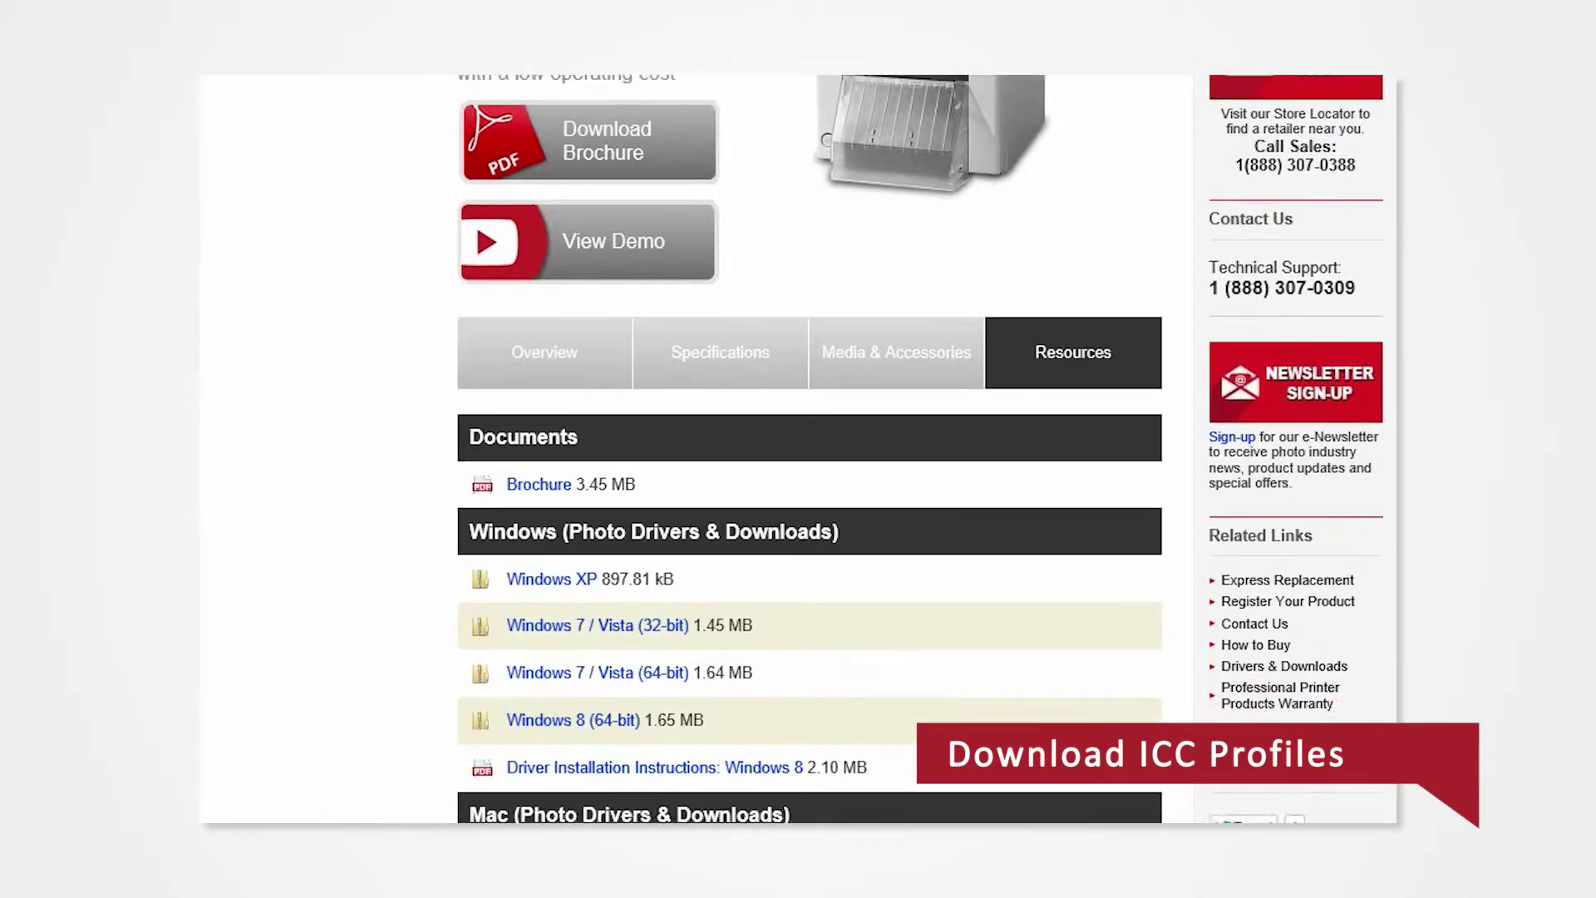
scroll(797, 450, down, 2)
scroll(799, 450, down, 1)
scroll(798, 449, down, 1)
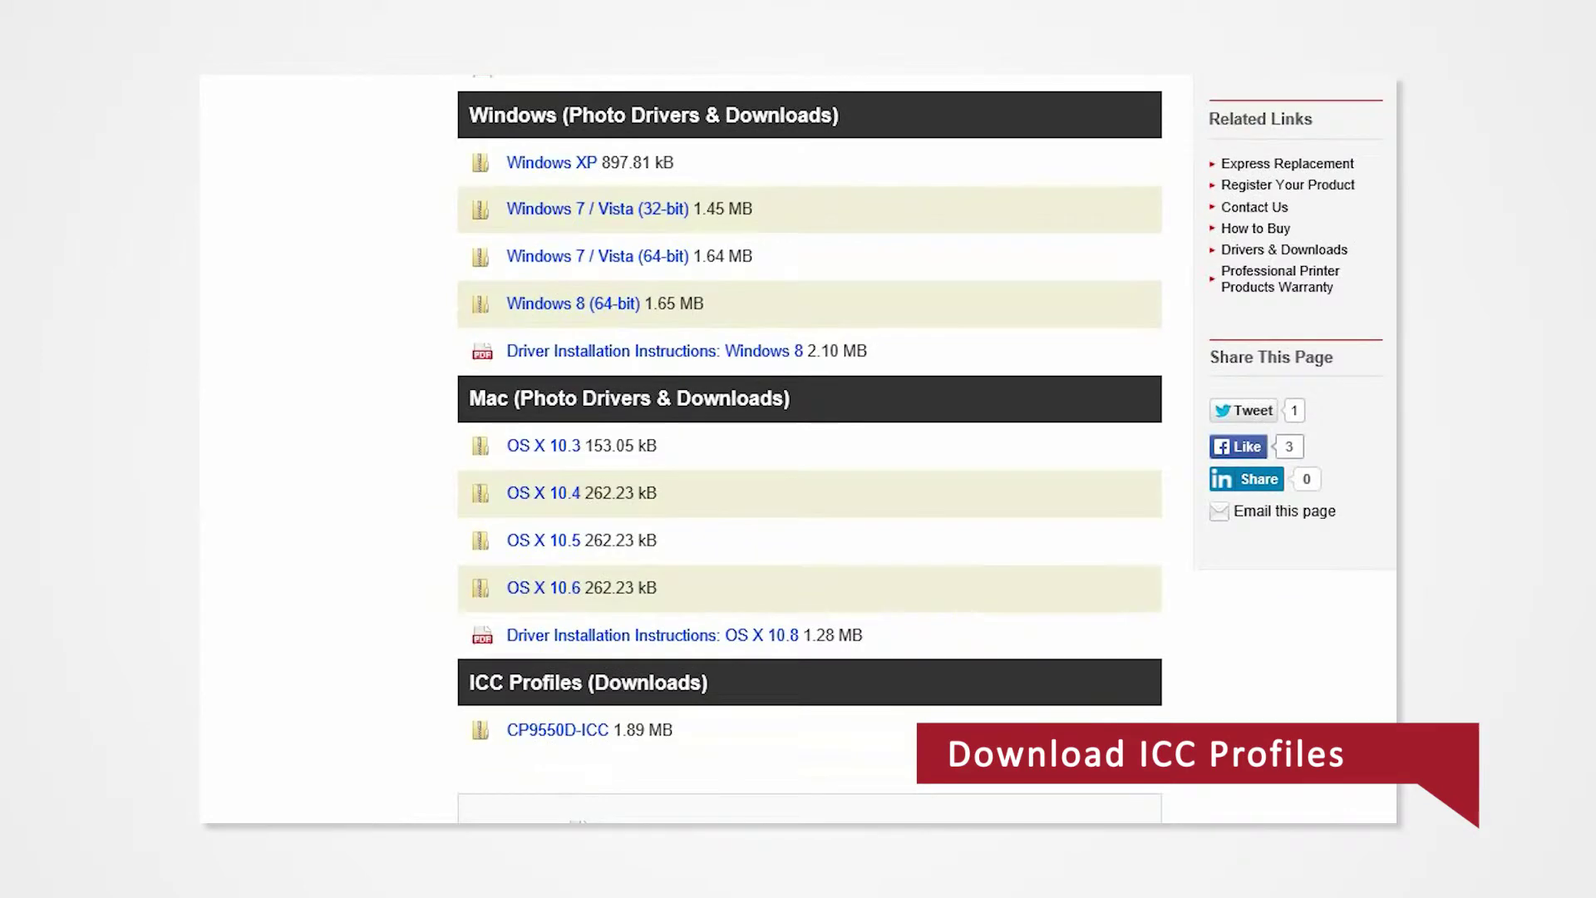
scroll(798, 449, down, 2)
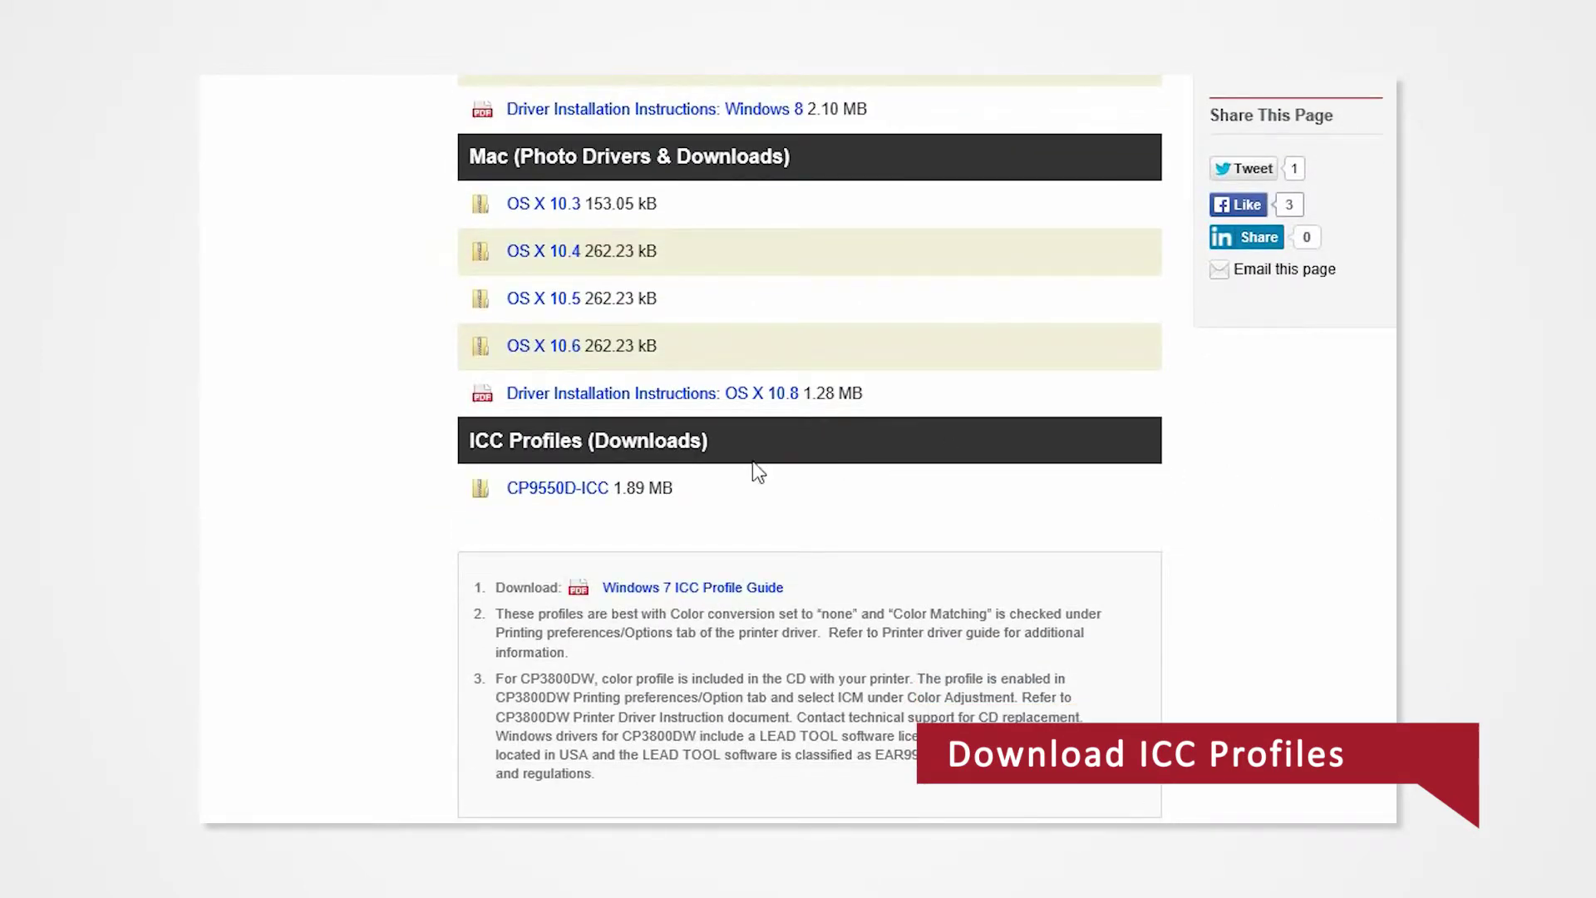
right_click(563, 497)
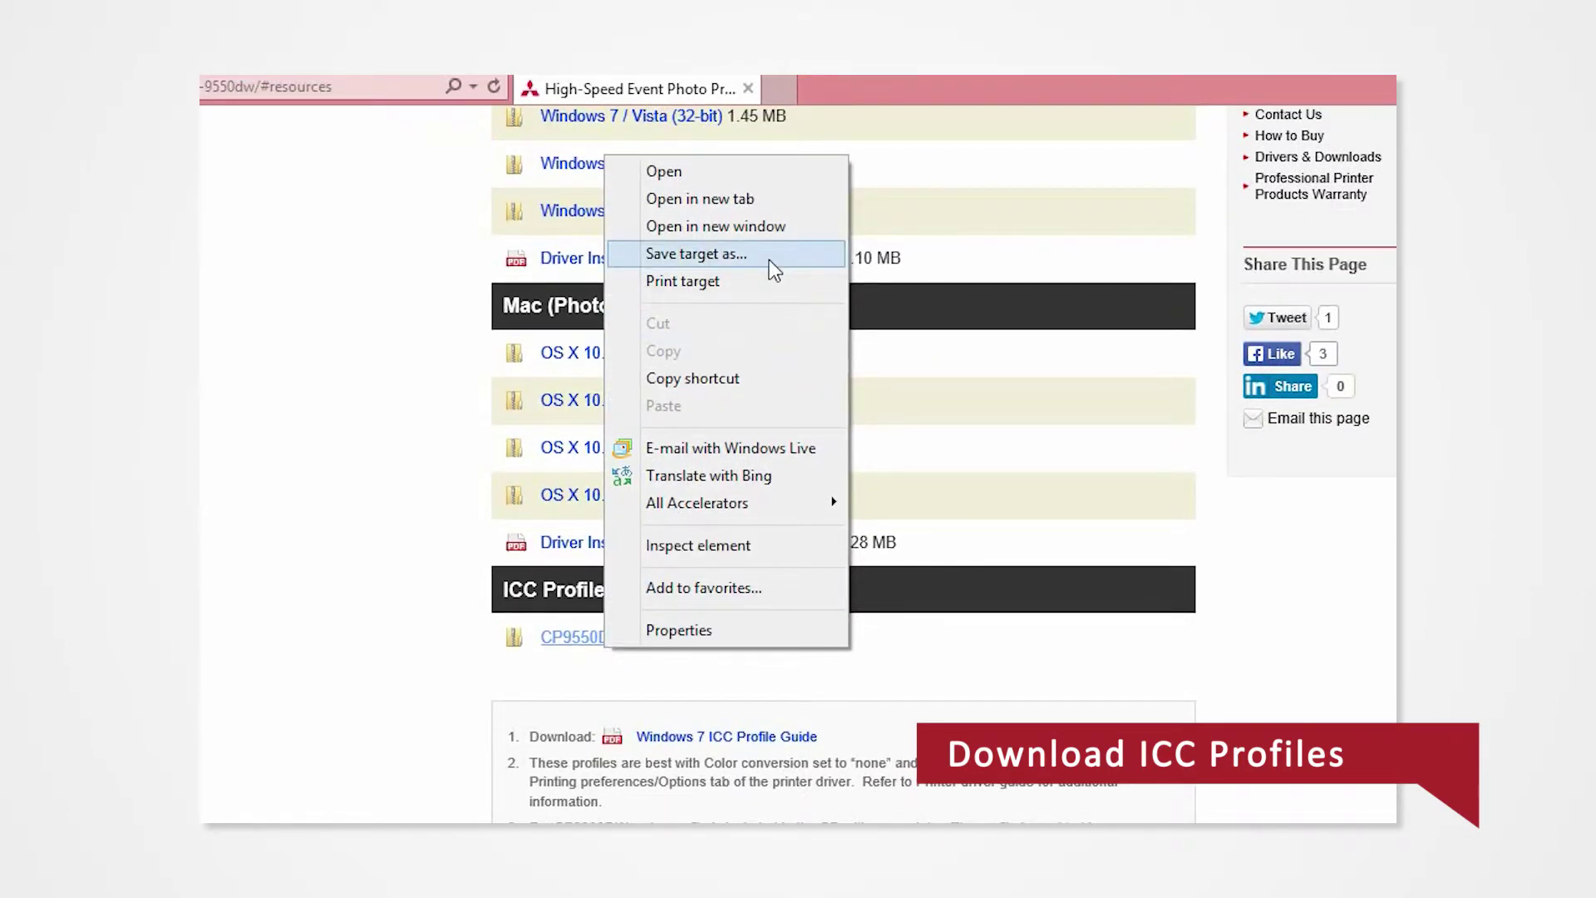
Step: Save the CP9550D-ICC zip to the Desktop via Save target as
click(770, 260)
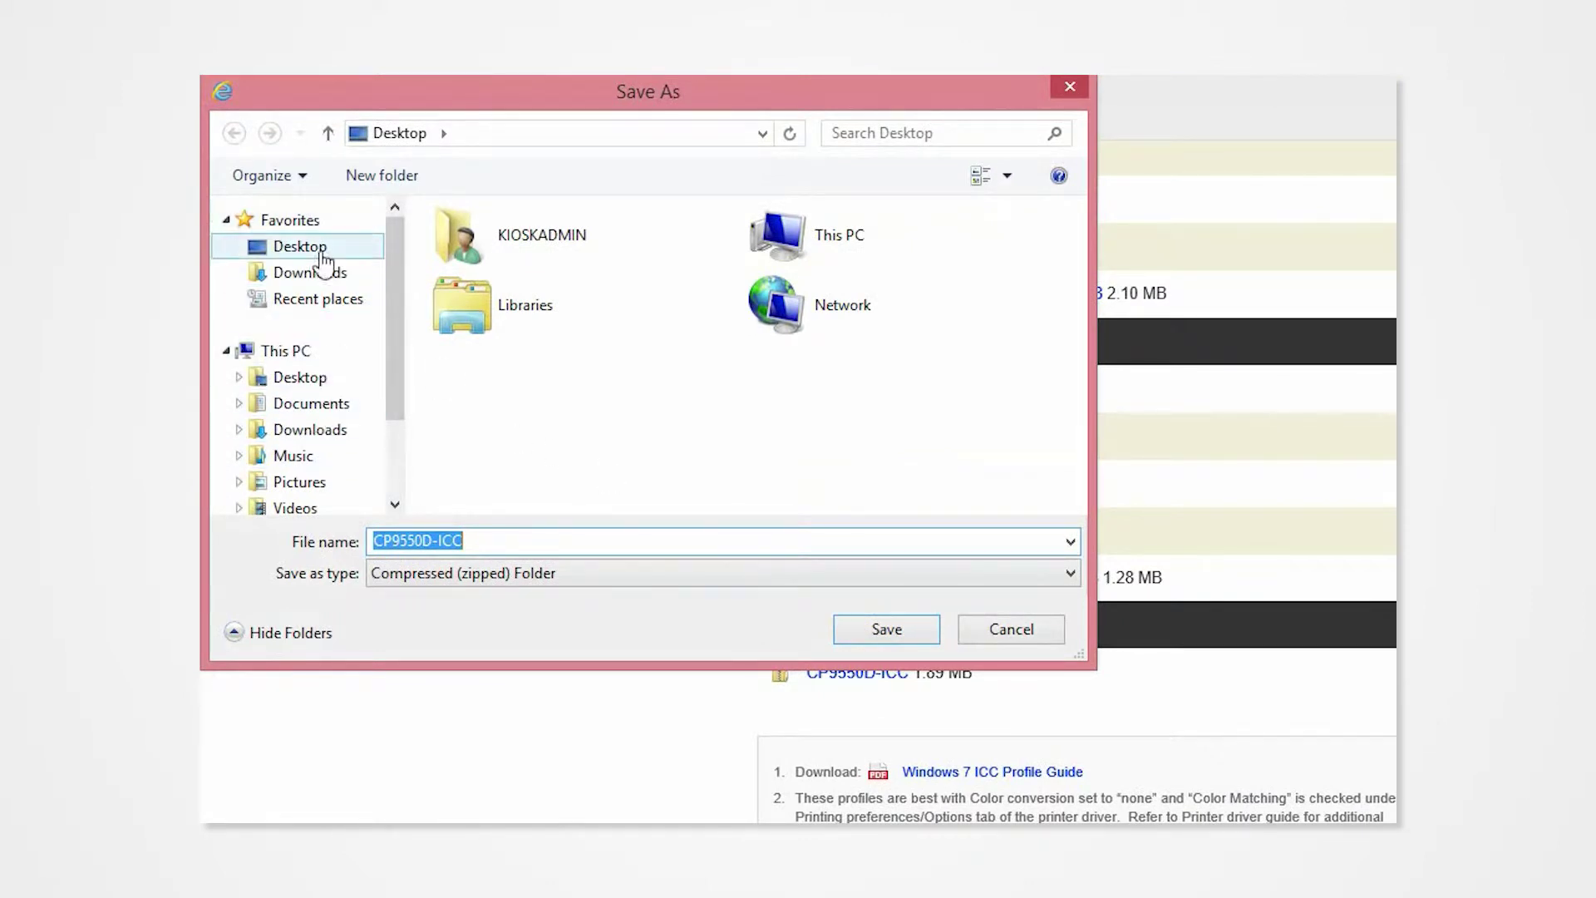
click(322, 258)
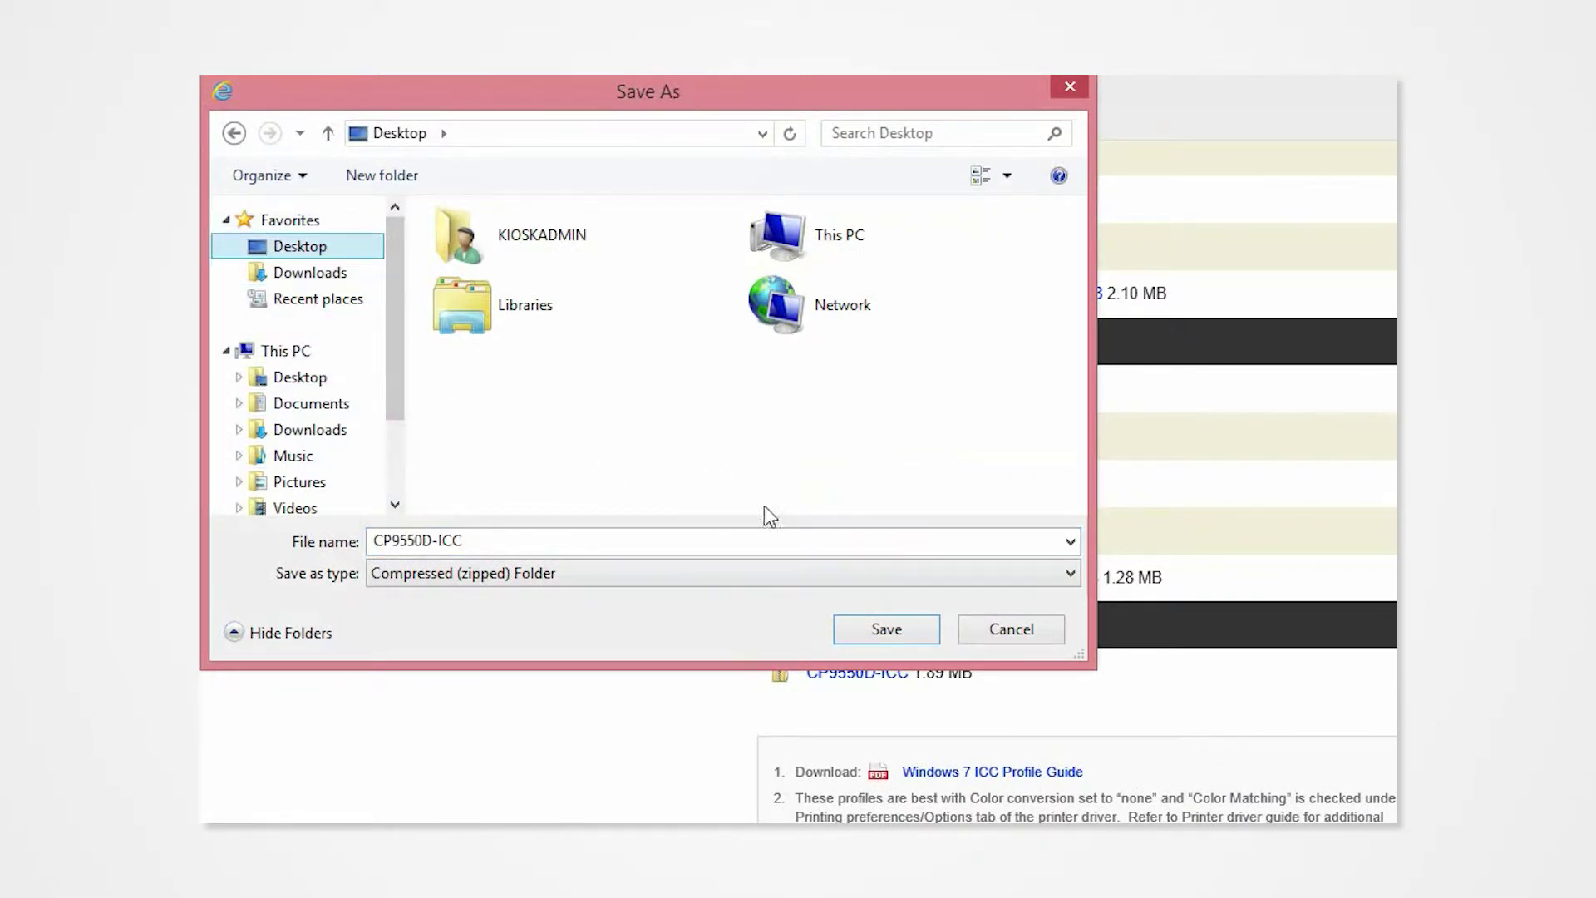
click(886, 630)
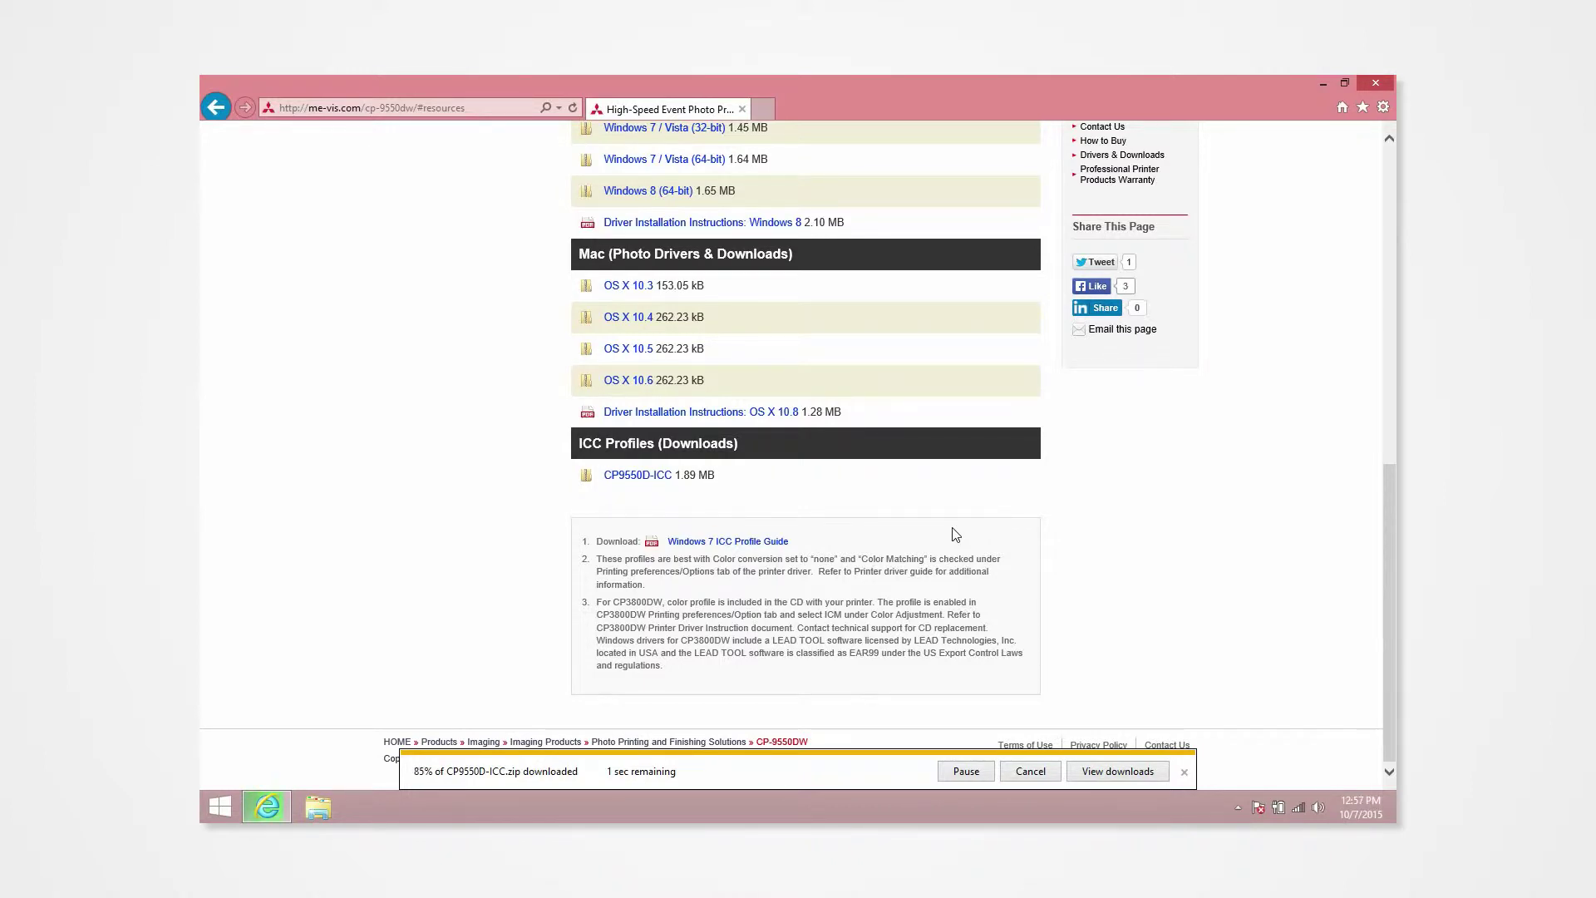
Step: Extract the CP9550D-ICC zip on the desktop and open its inner CP9550D-ICC folder
click(1321, 87)
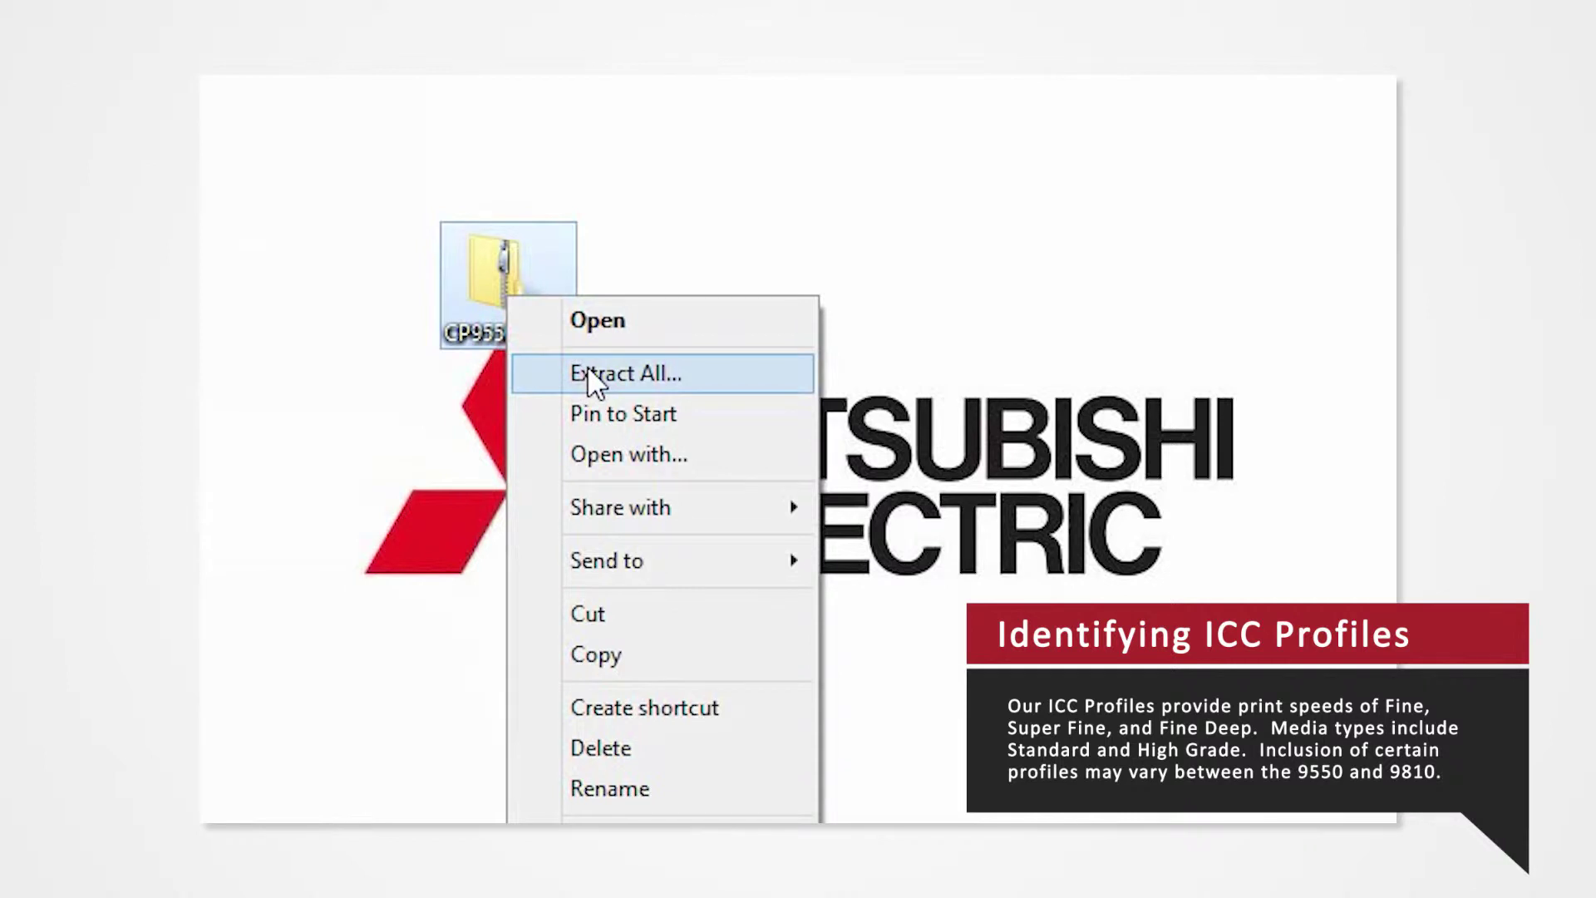
click(586, 375)
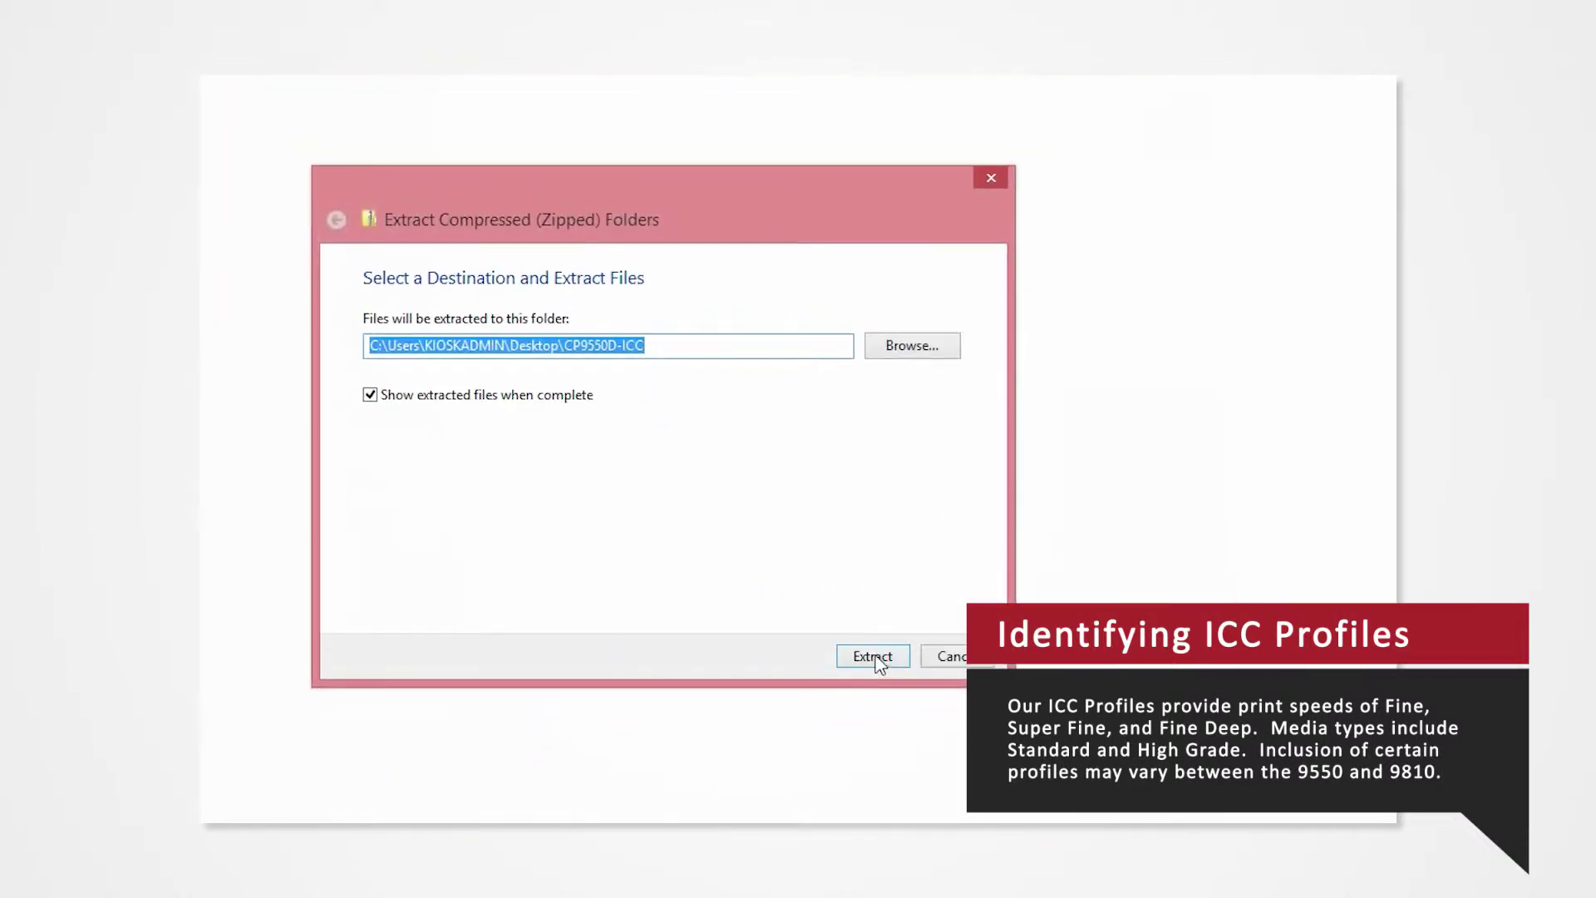
click(874, 657)
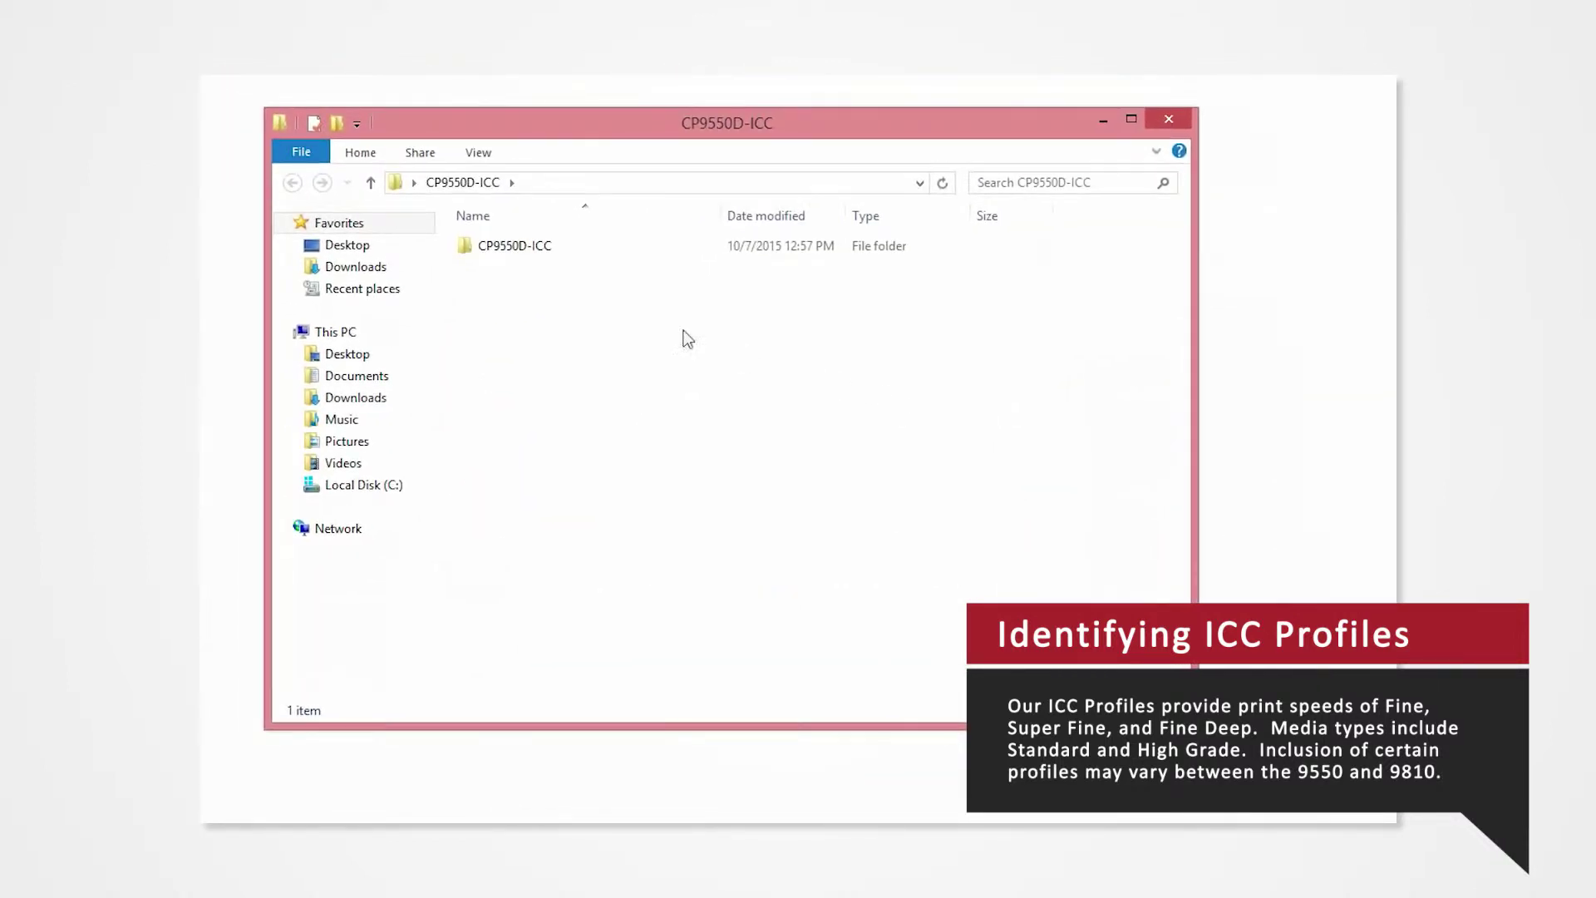
double_click(522, 253)
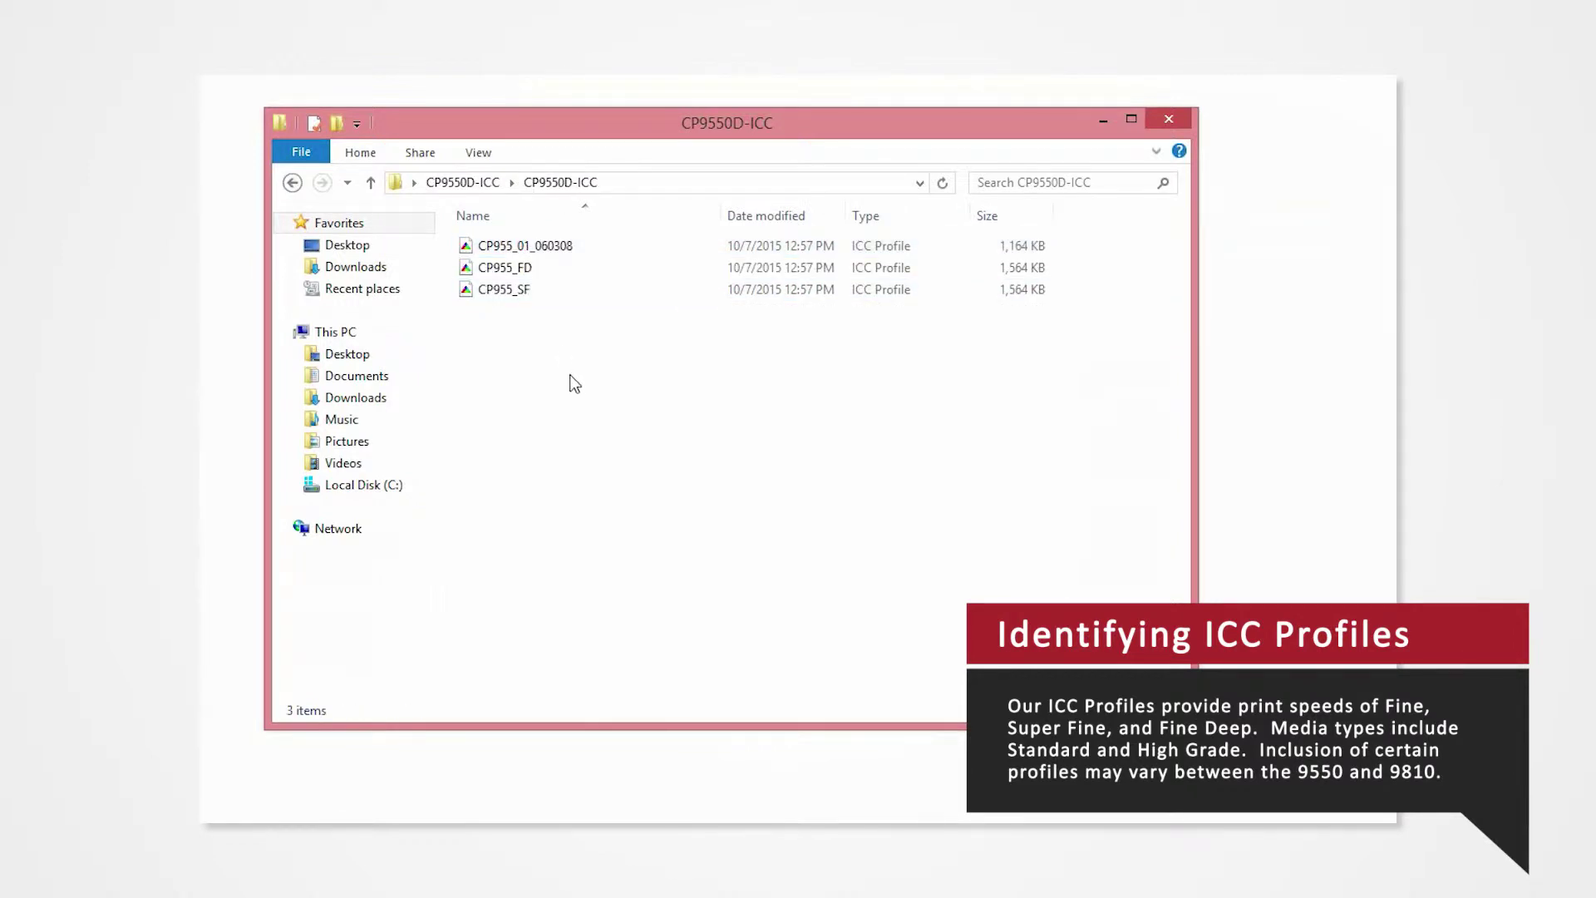
Step: Review the three profiles CP955_01_060308, CP955_FD and CP955_SF, then hide the folder window
click(610, 247)
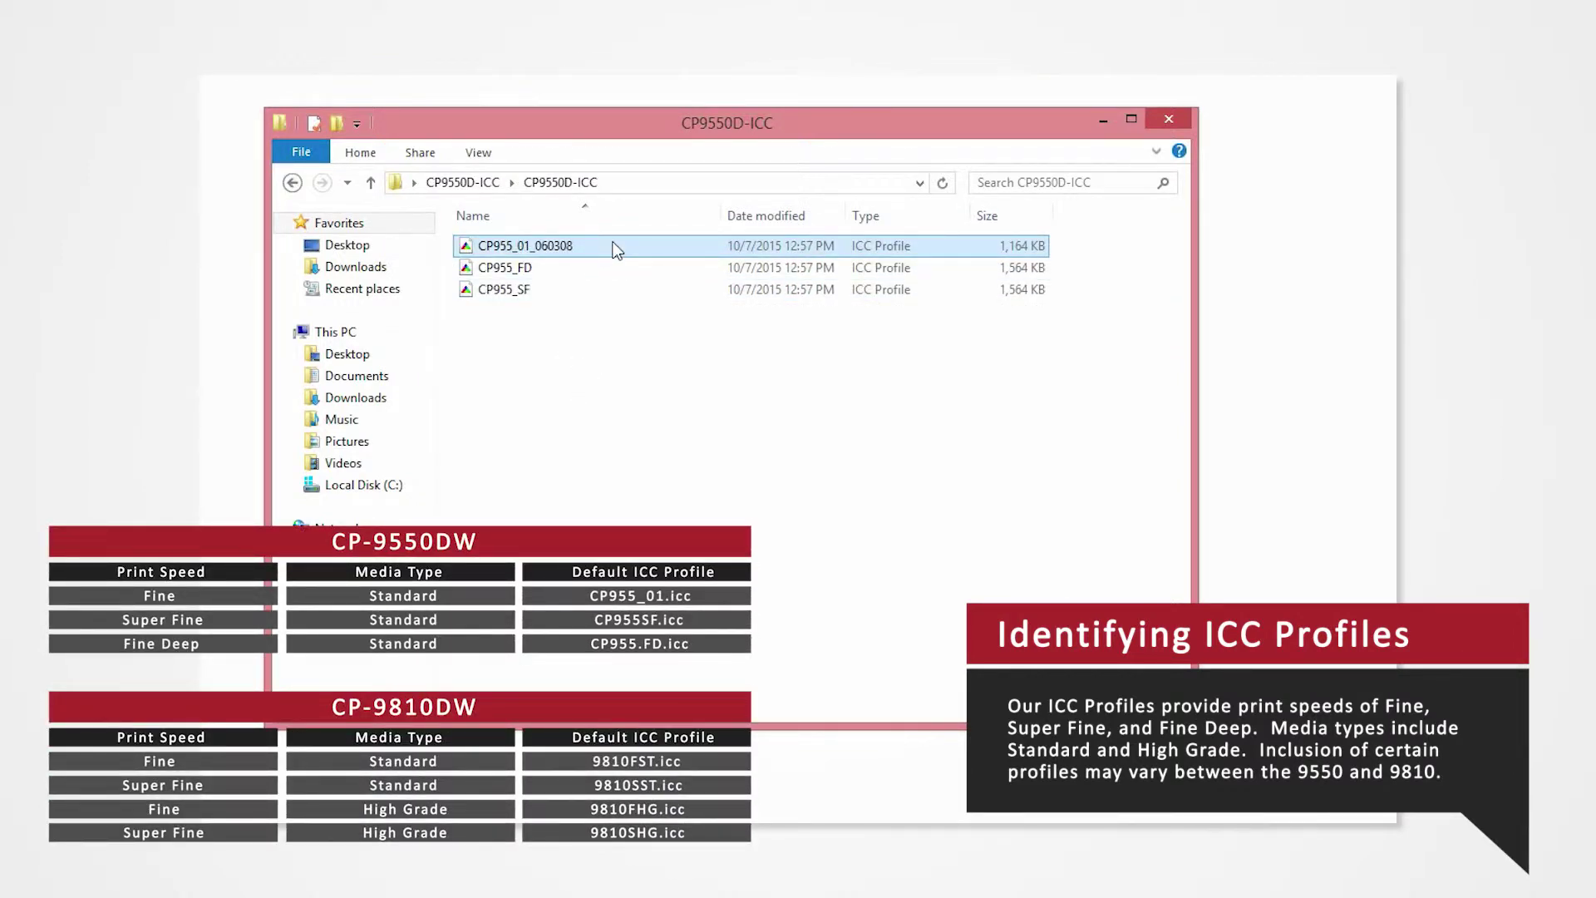
click(611, 268)
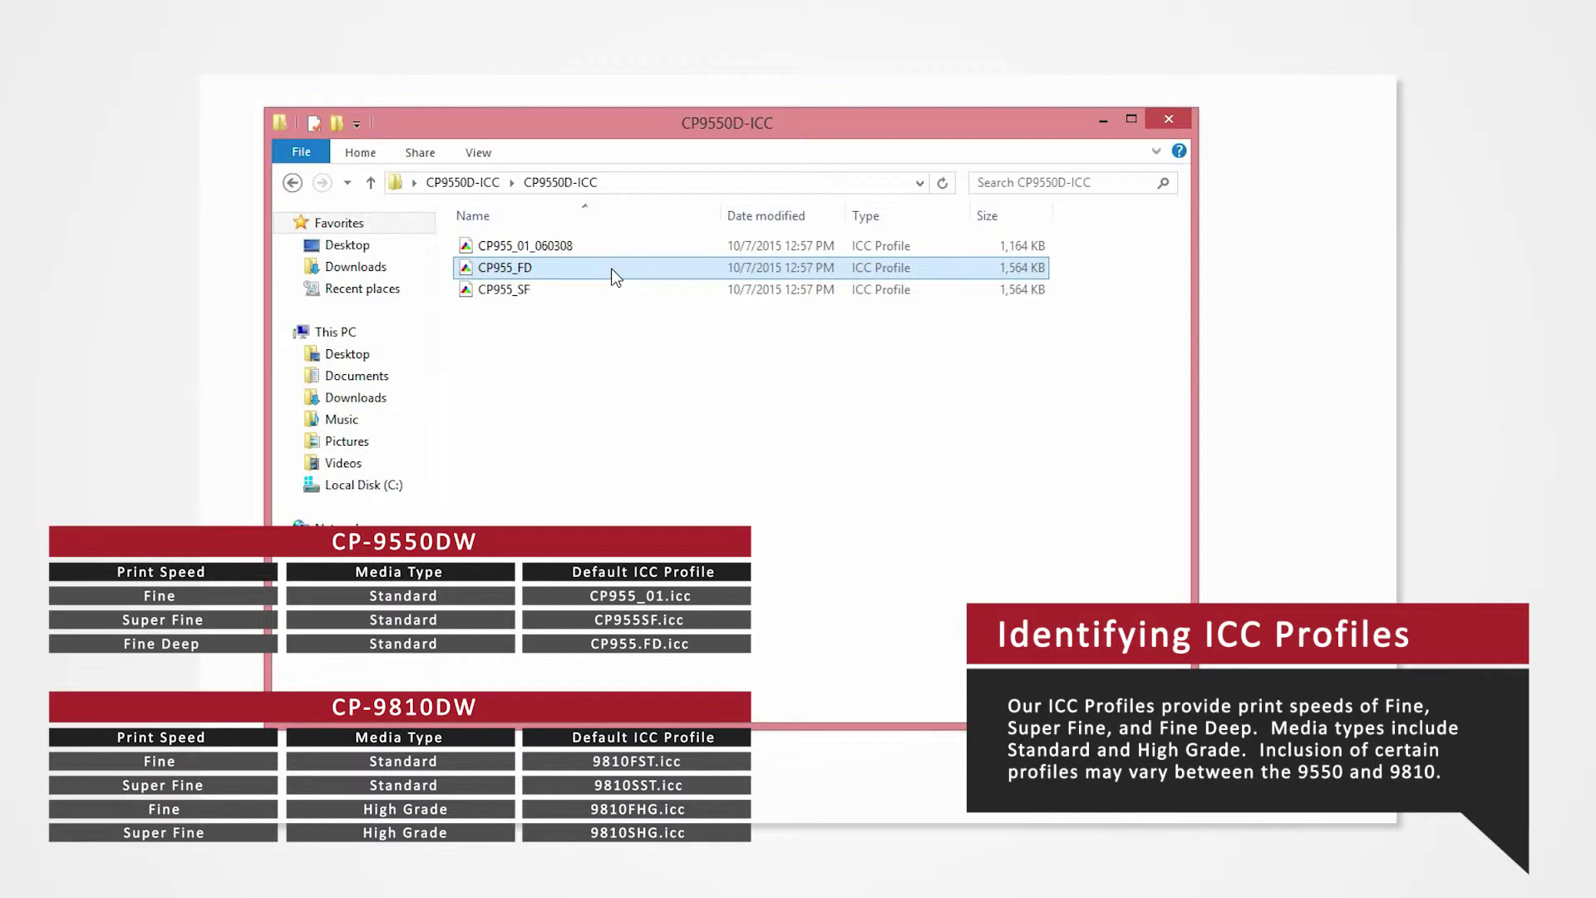
click(609, 291)
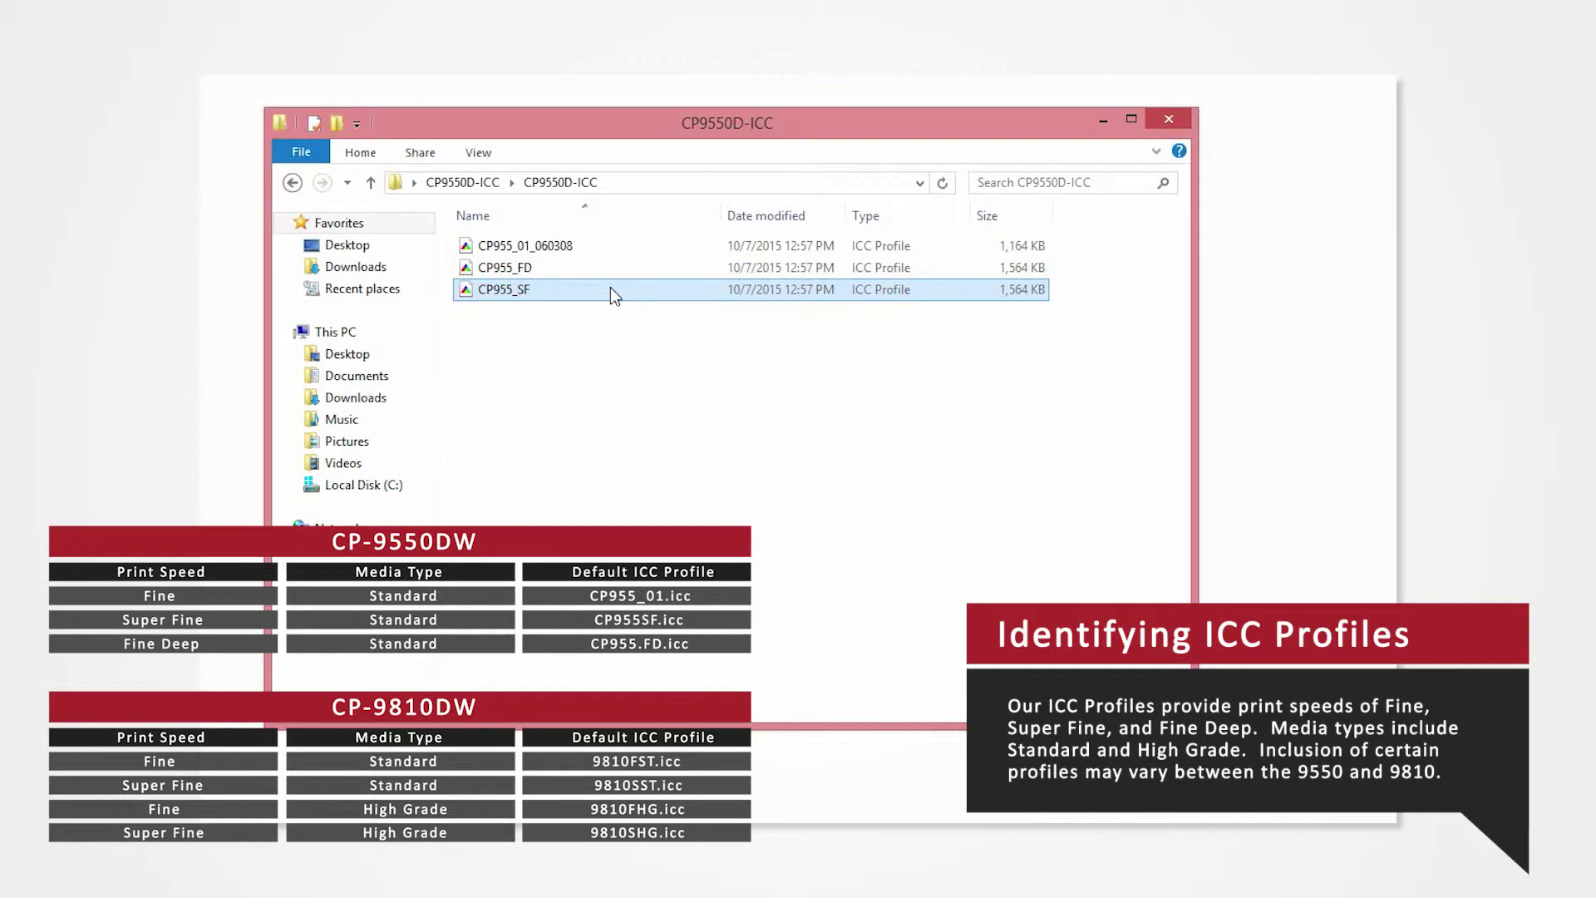
click(1103, 120)
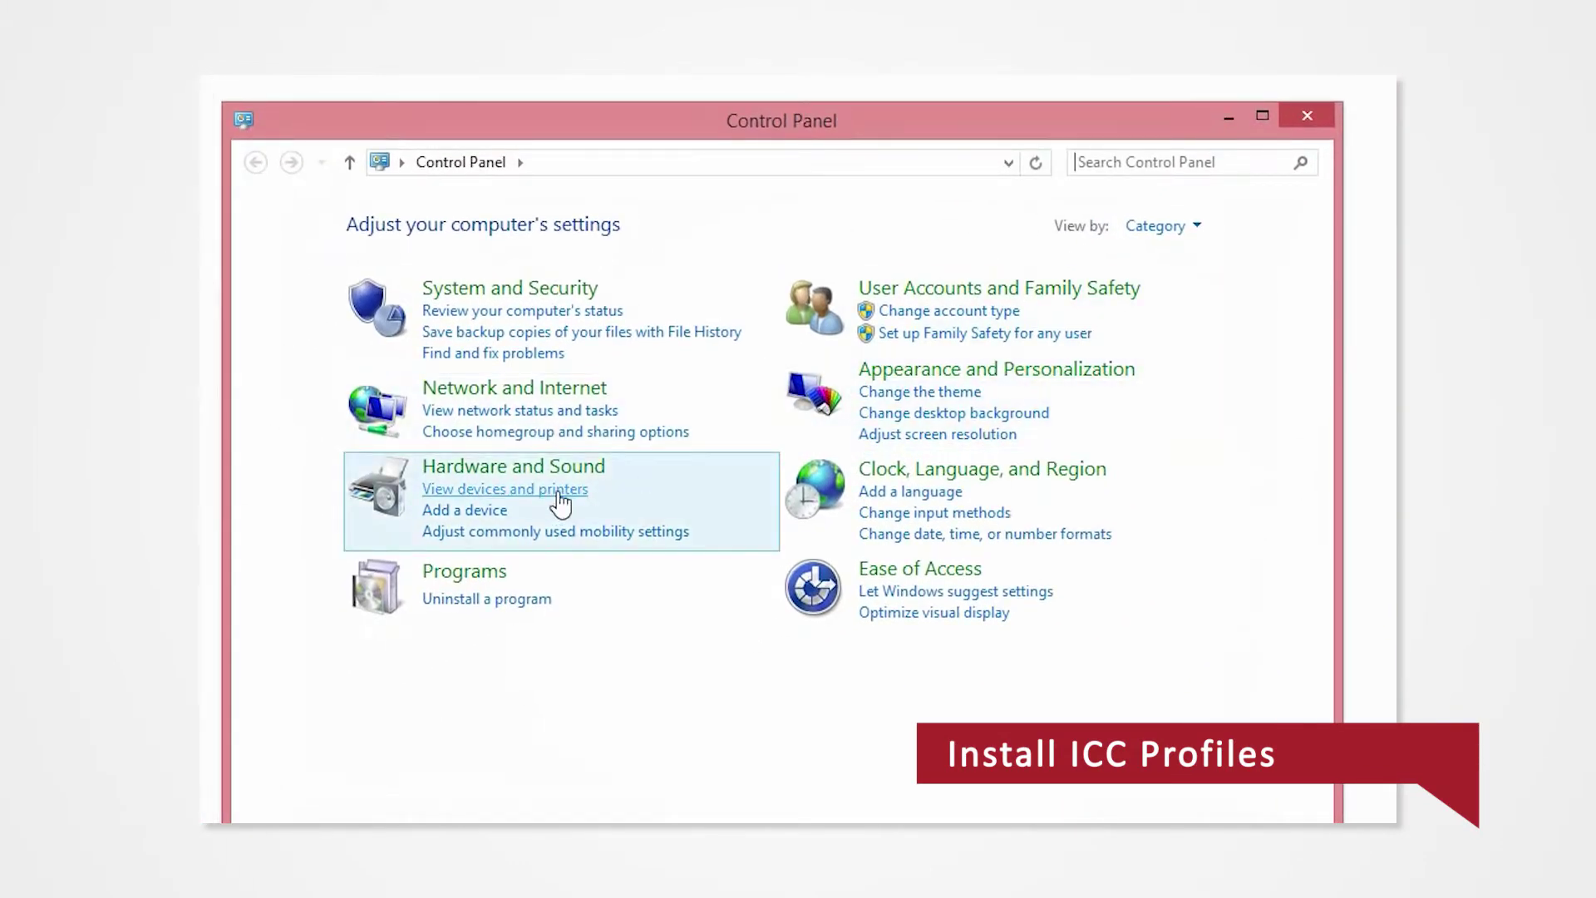
Step: From Devices and Printers, reach the CP9550D/DW printer's Windows Color Management advanced defaults
click(557, 489)
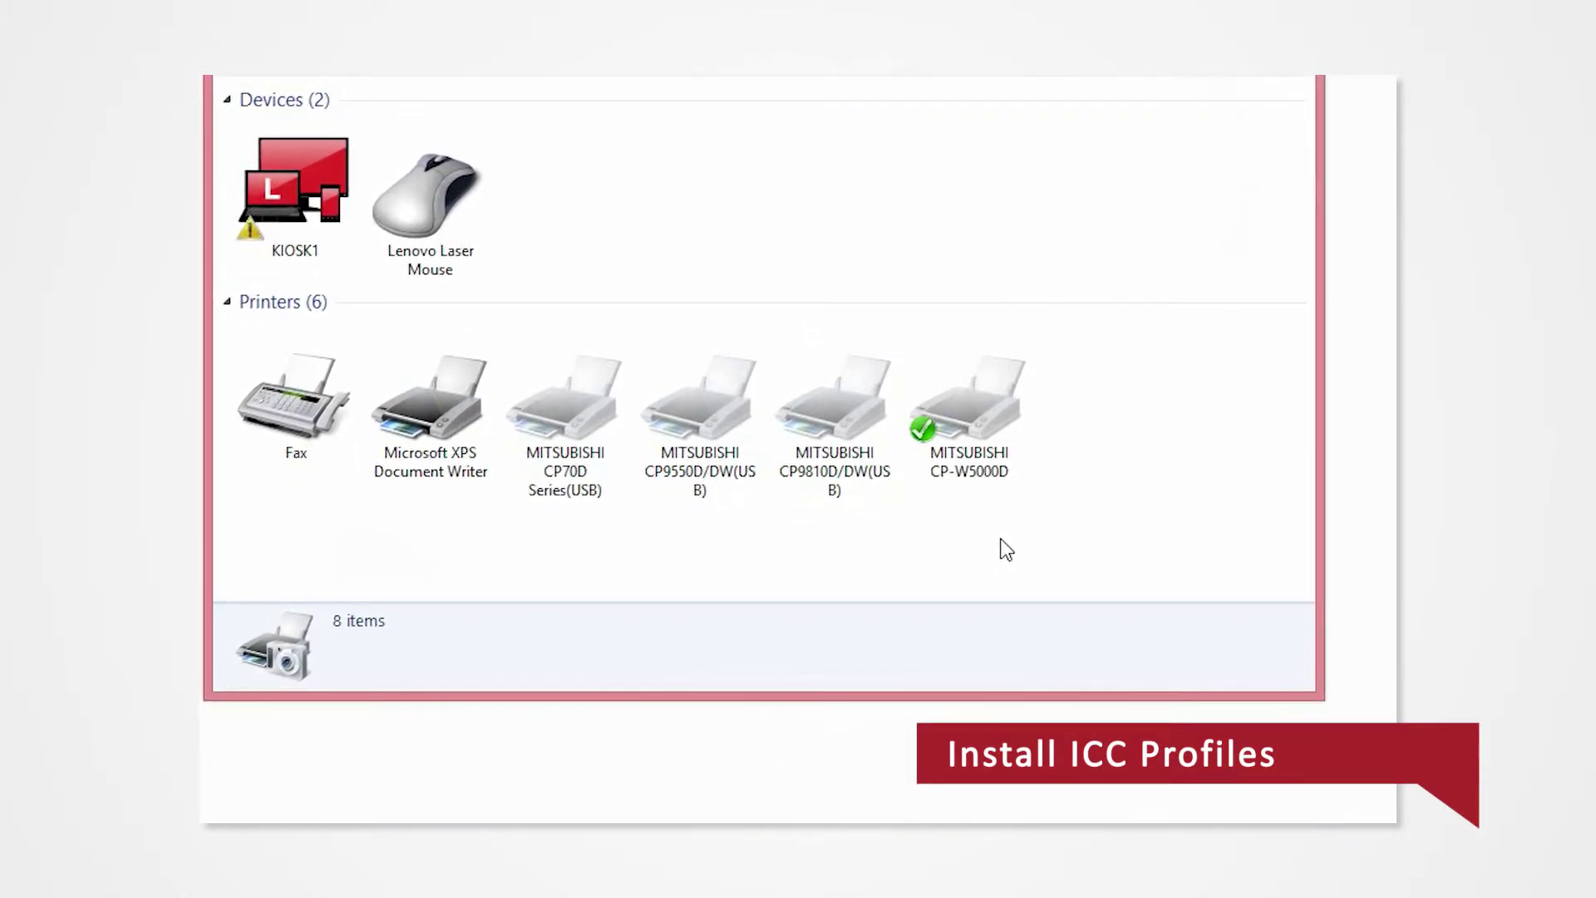
right_click(727, 447)
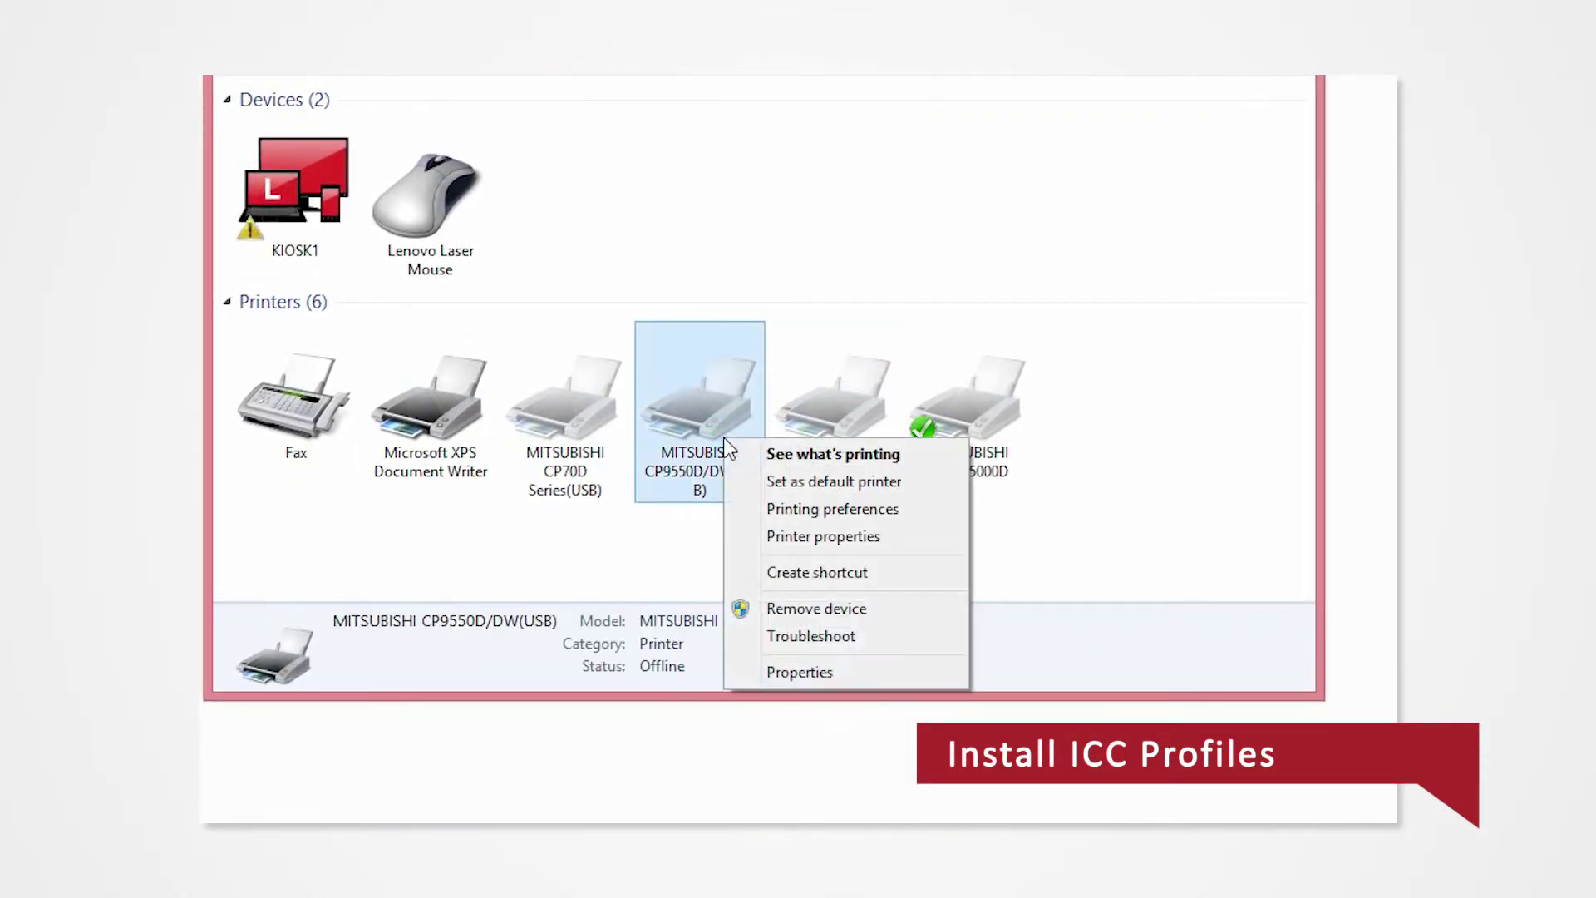
click(780, 545)
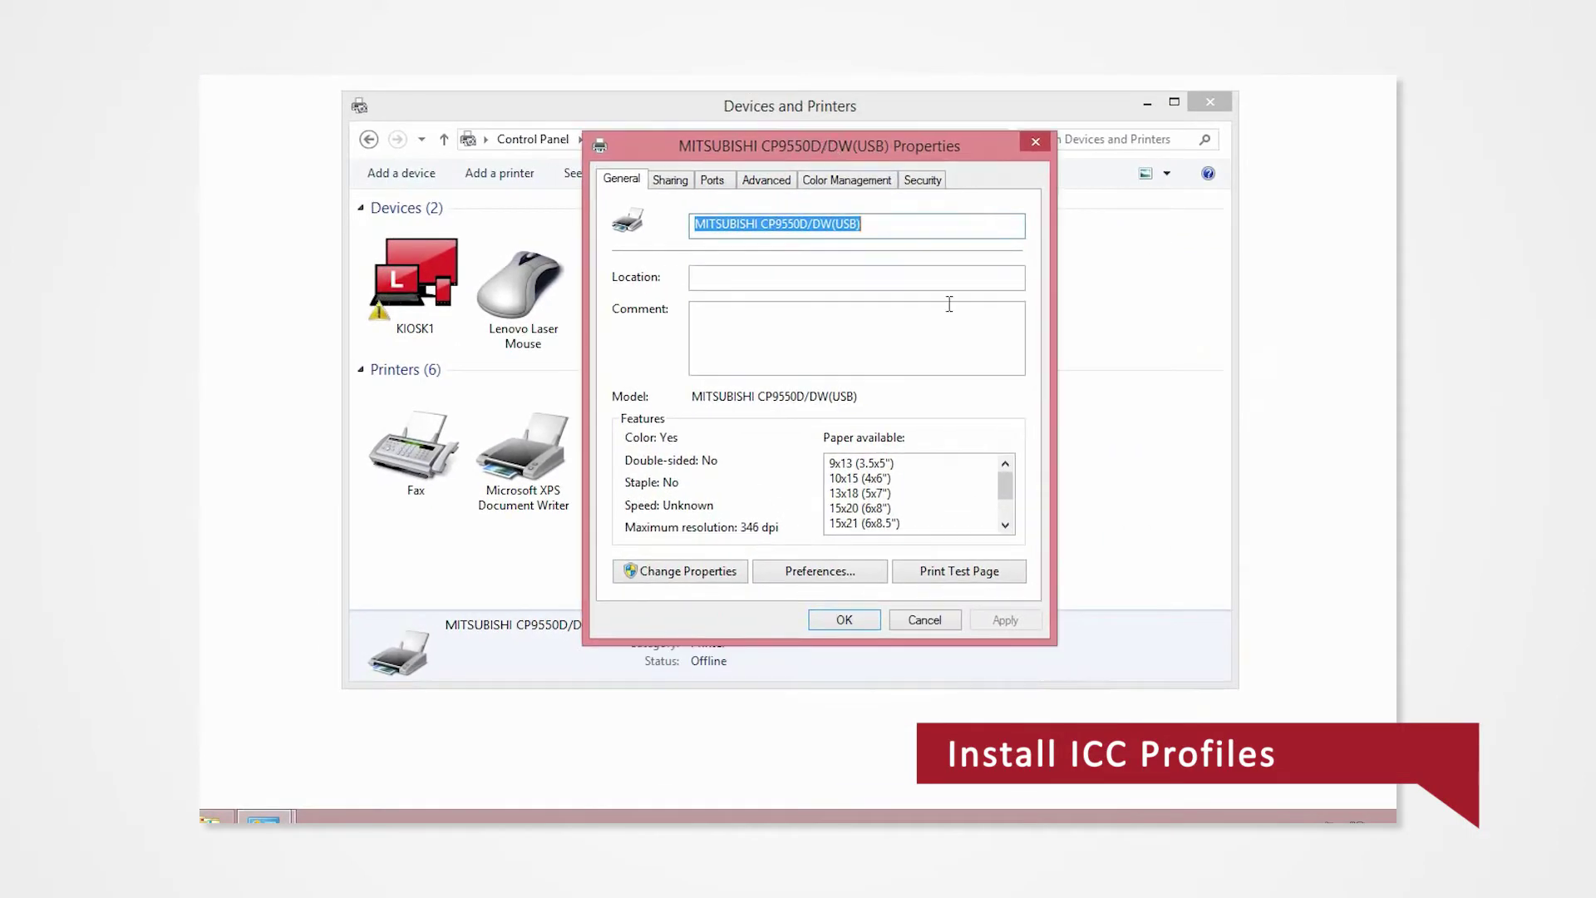
click(854, 180)
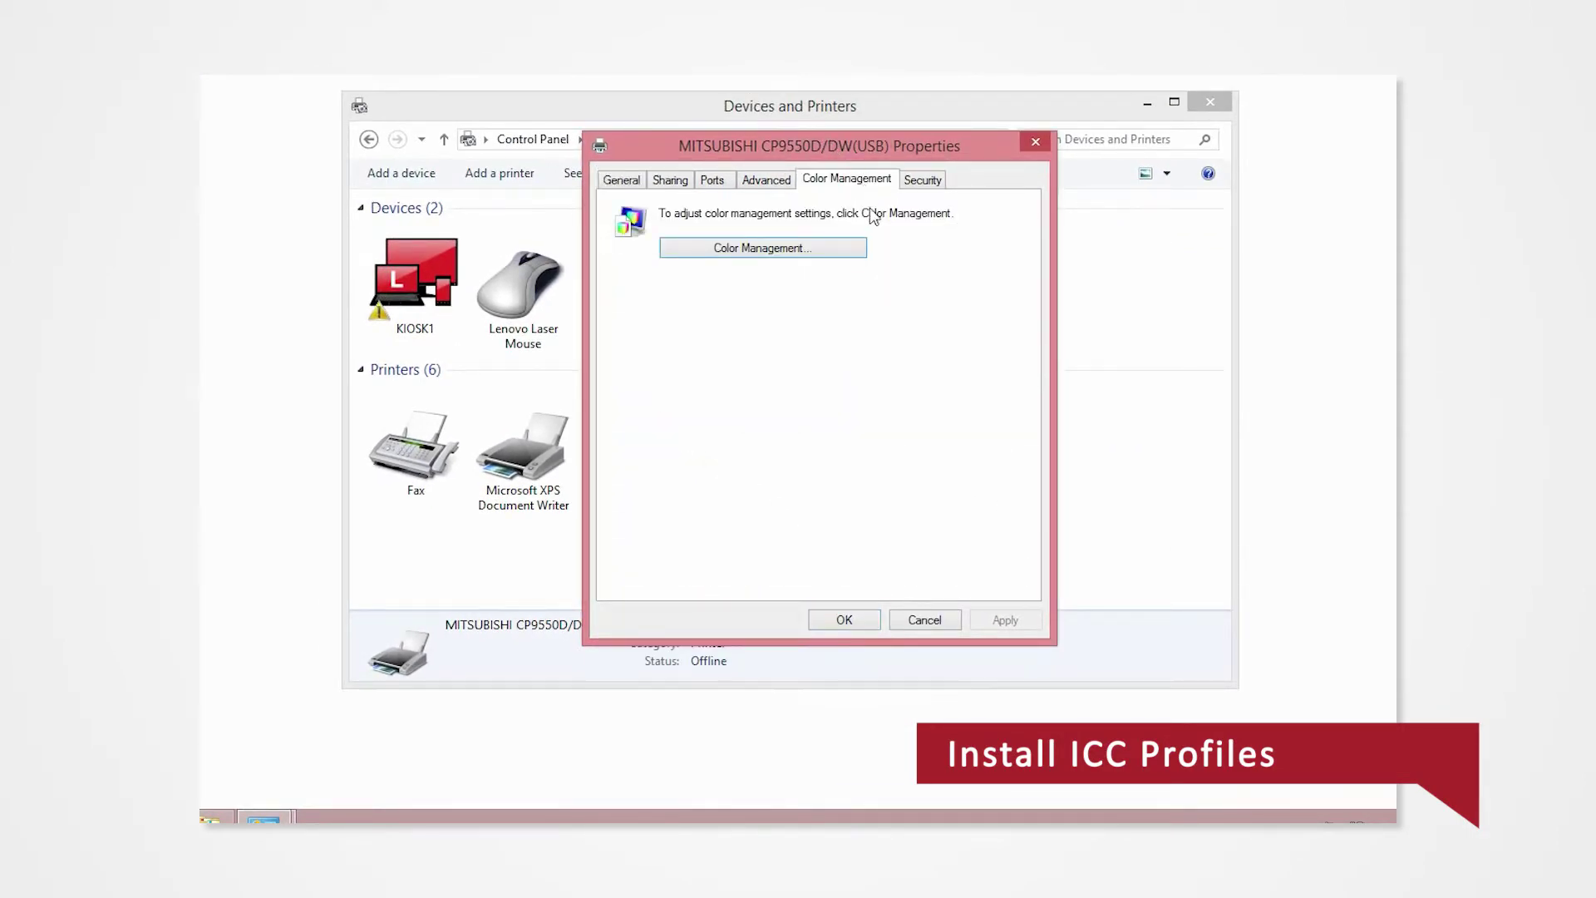
click(845, 255)
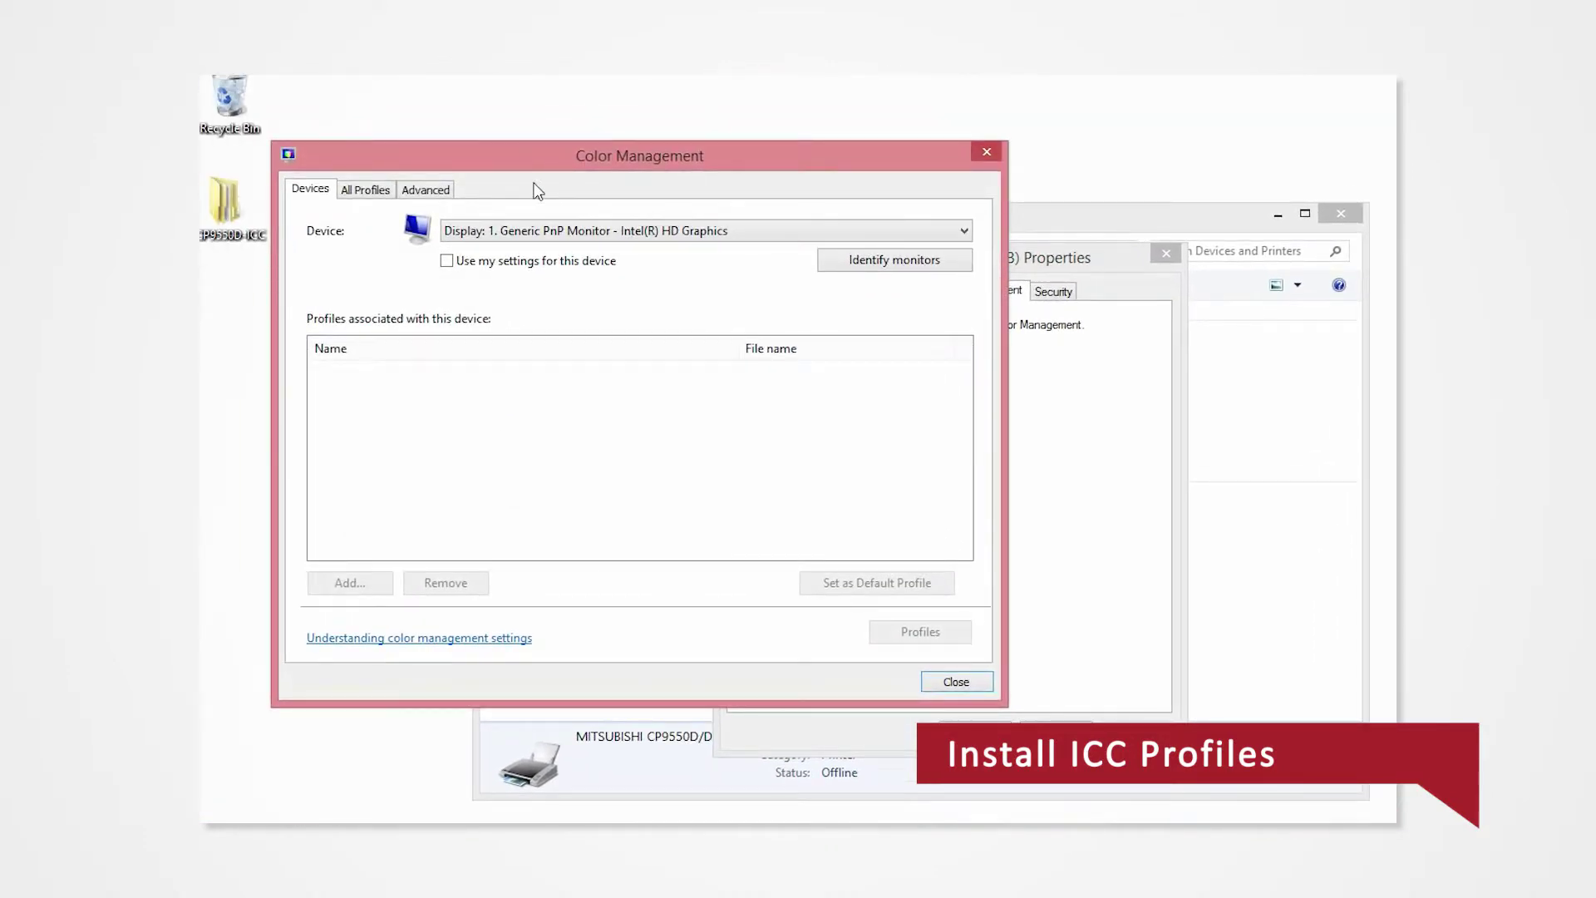
click(436, 193)
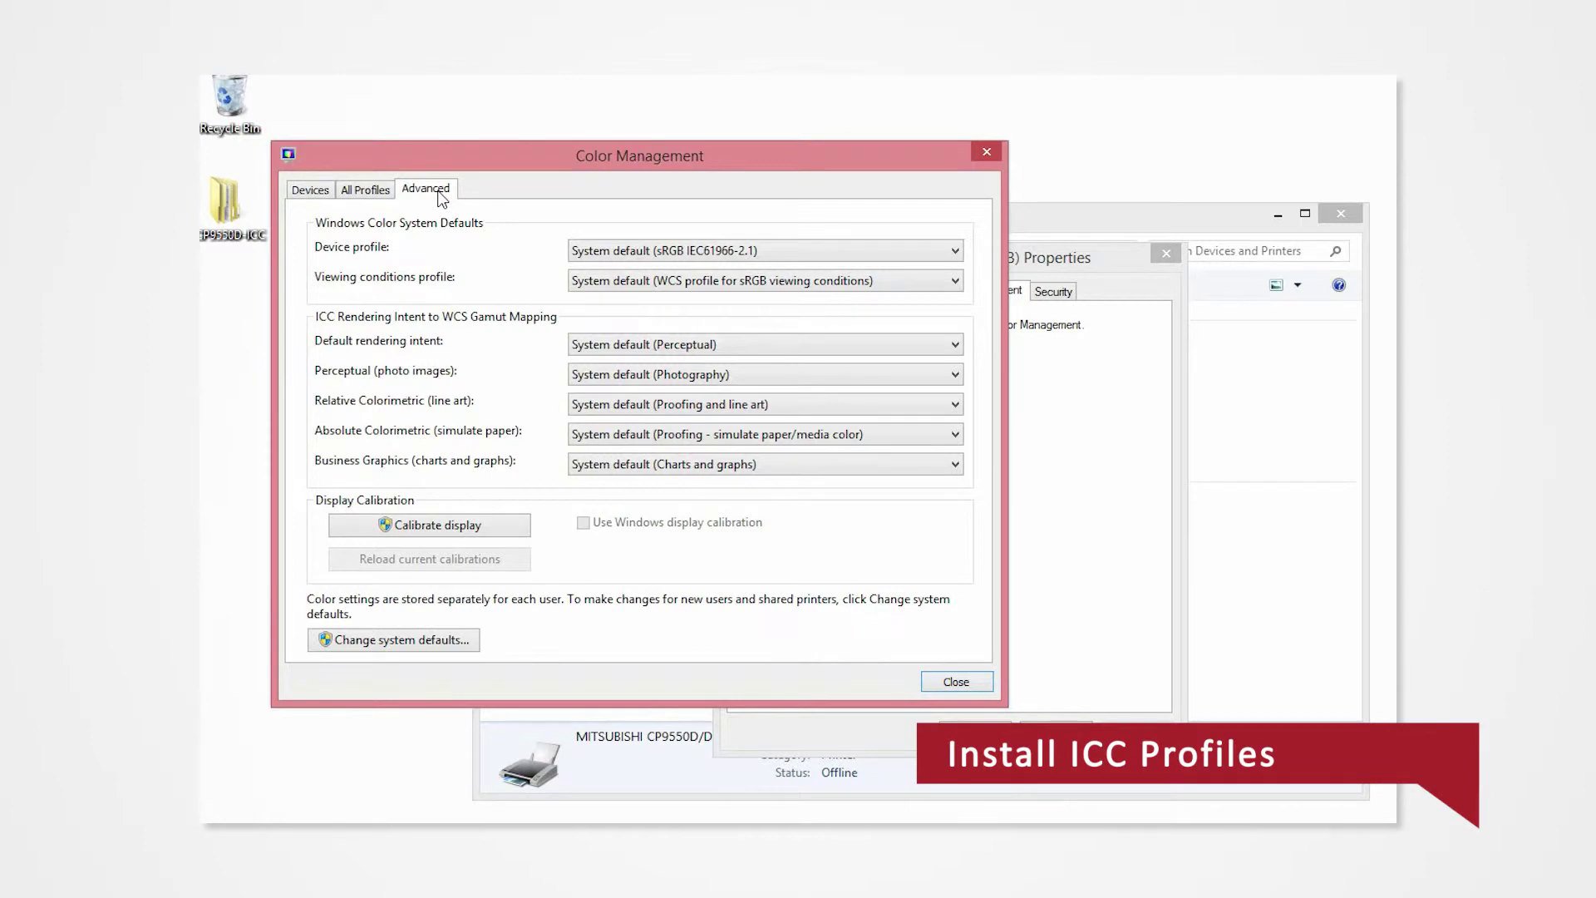
Step: In system defaults, choose the MITSUBISHI CP9550D/DW printer and browse for a profile to add
click(387, 640)
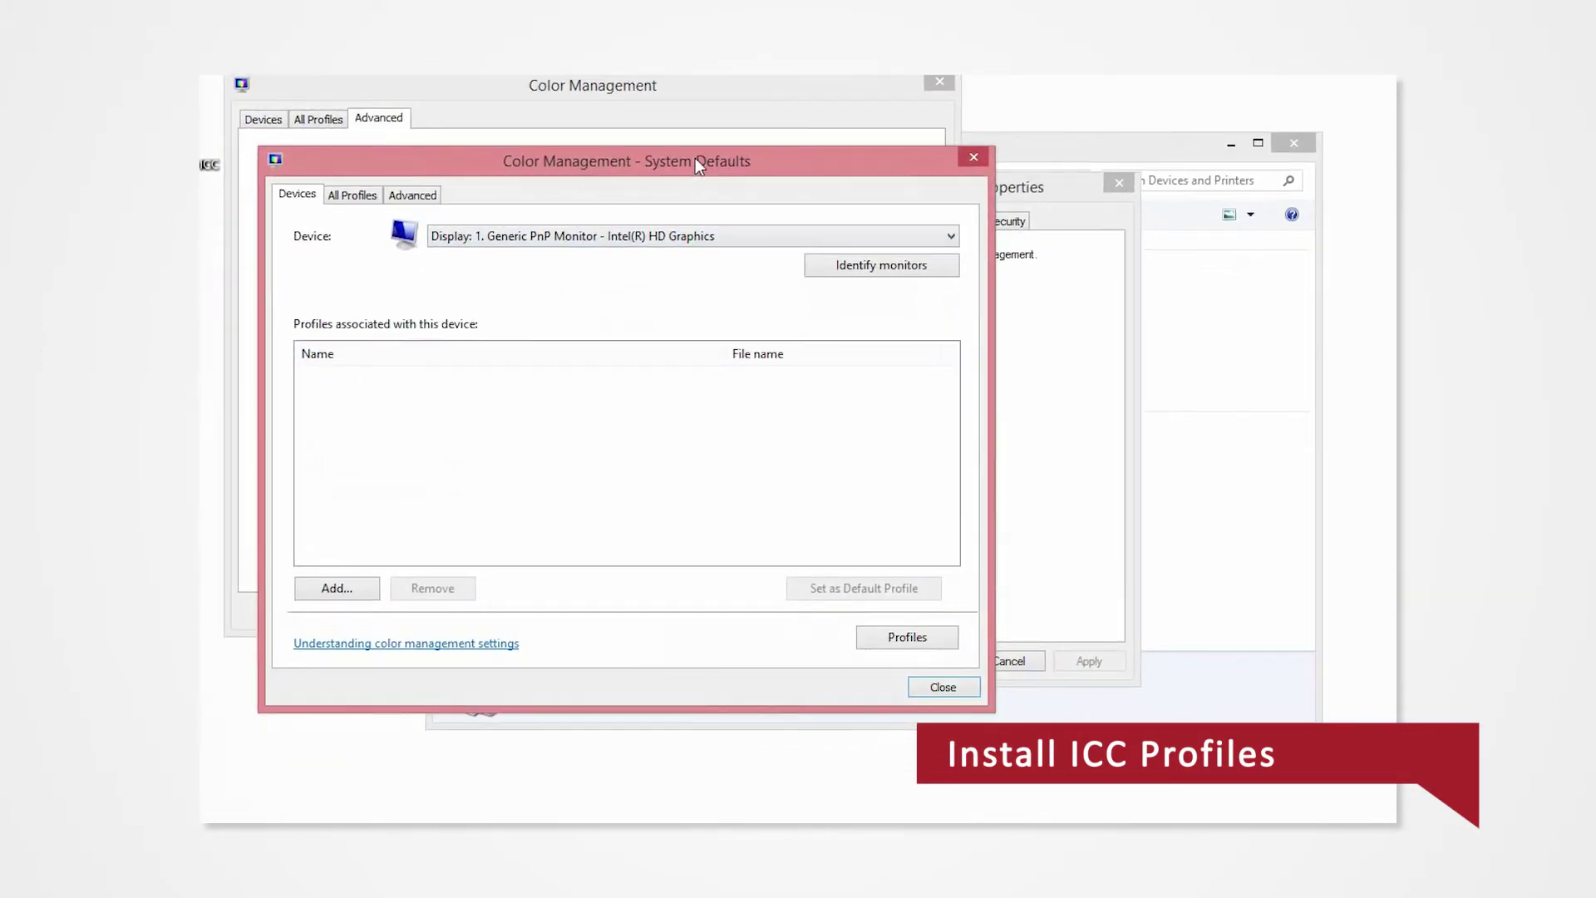
click(677, 239)
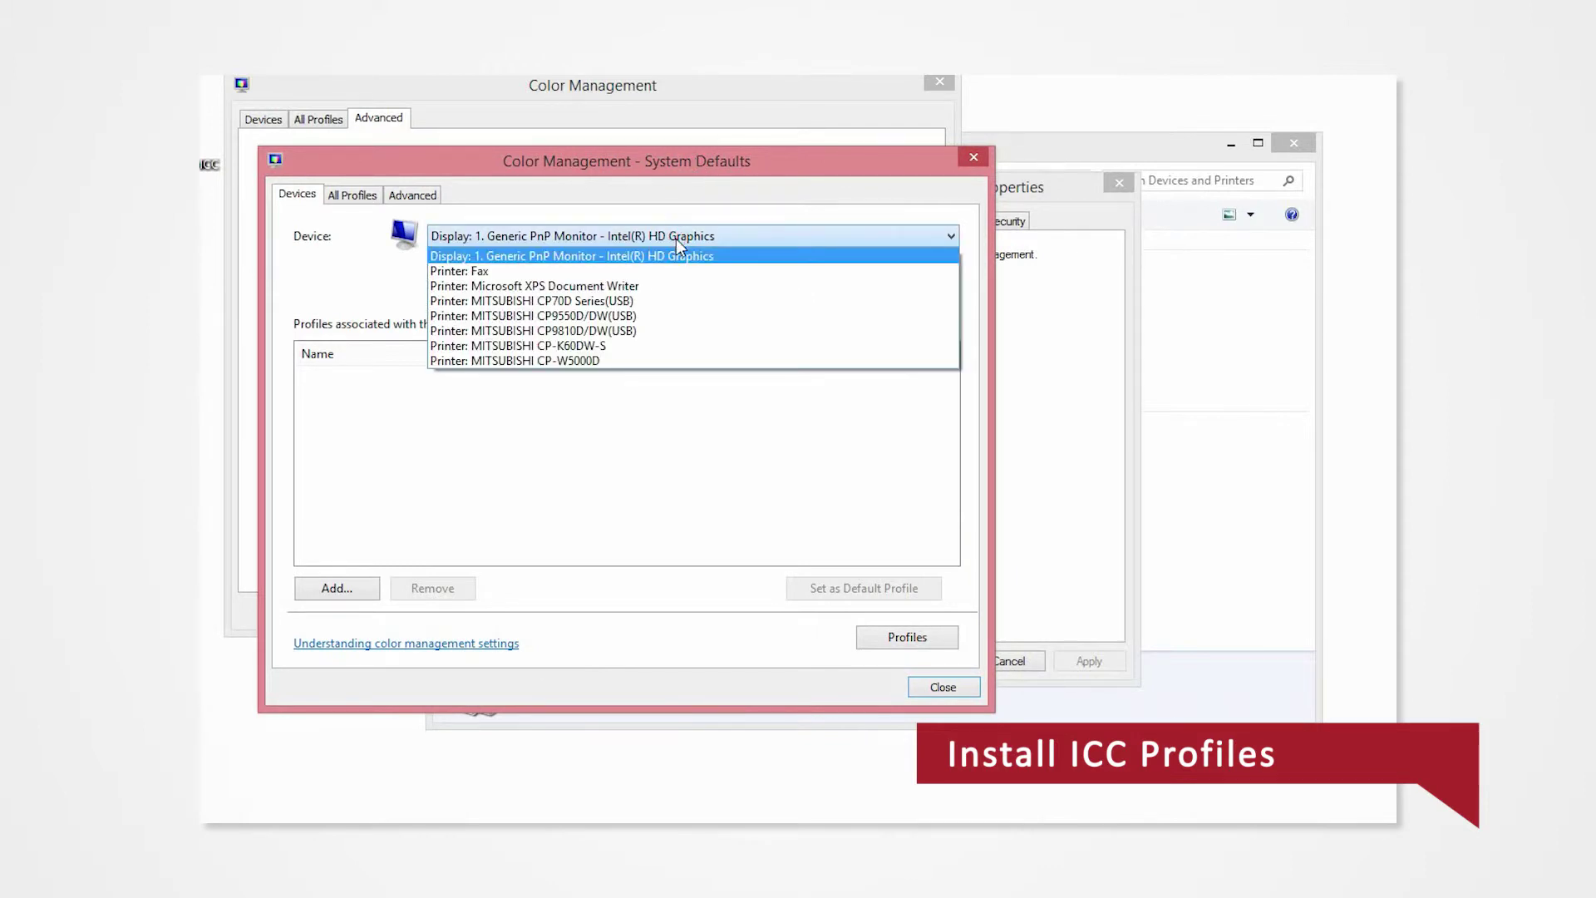
click(666, 315)
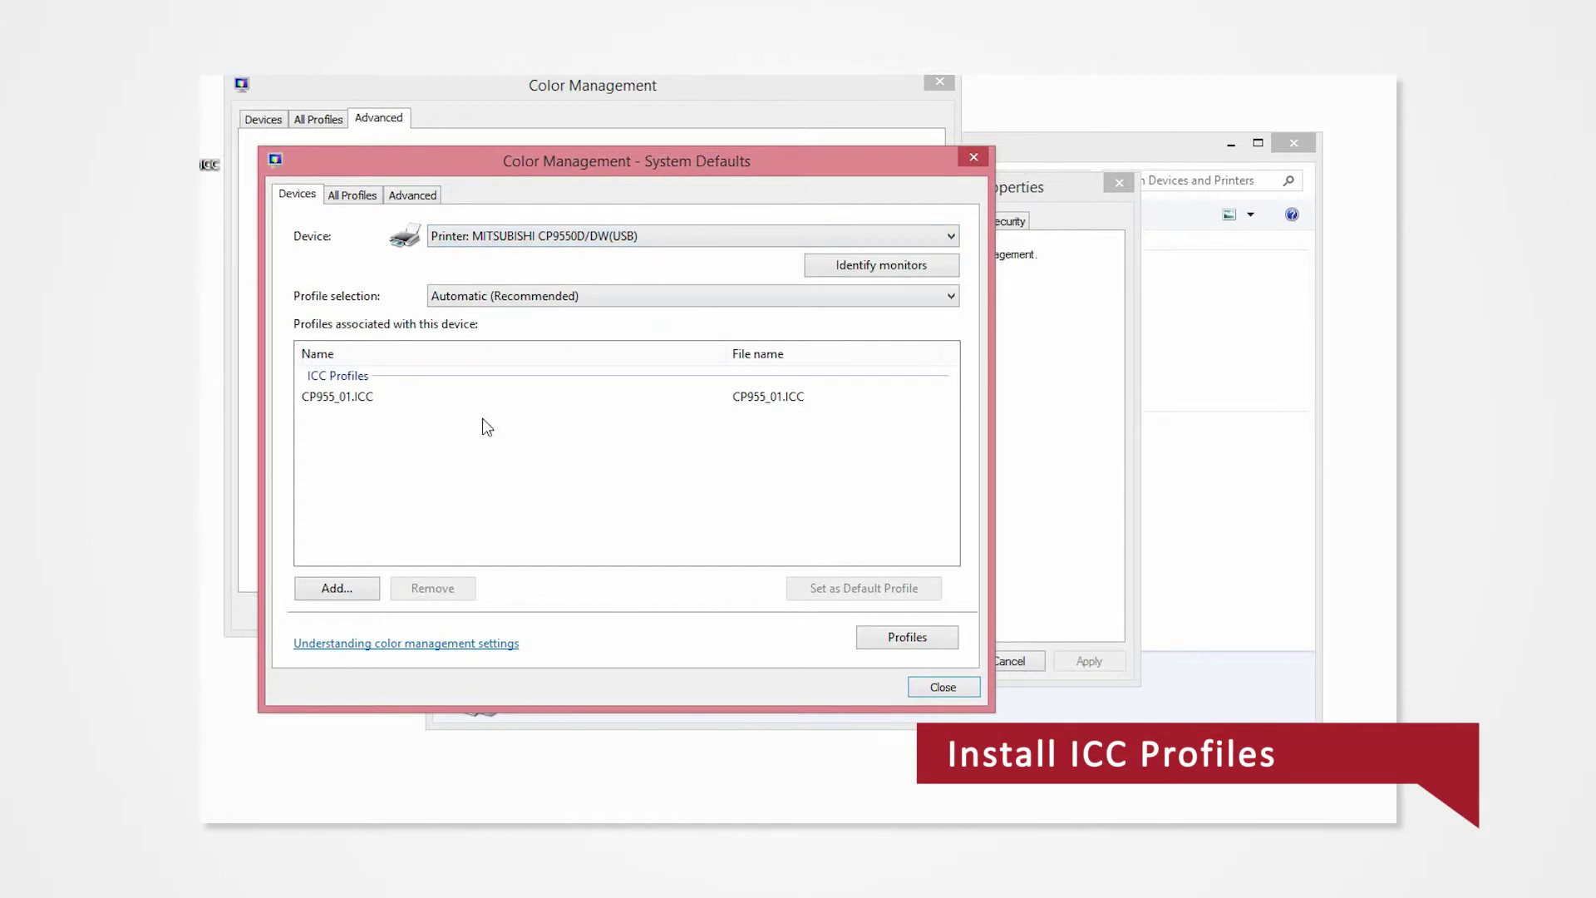
click(346, 591)
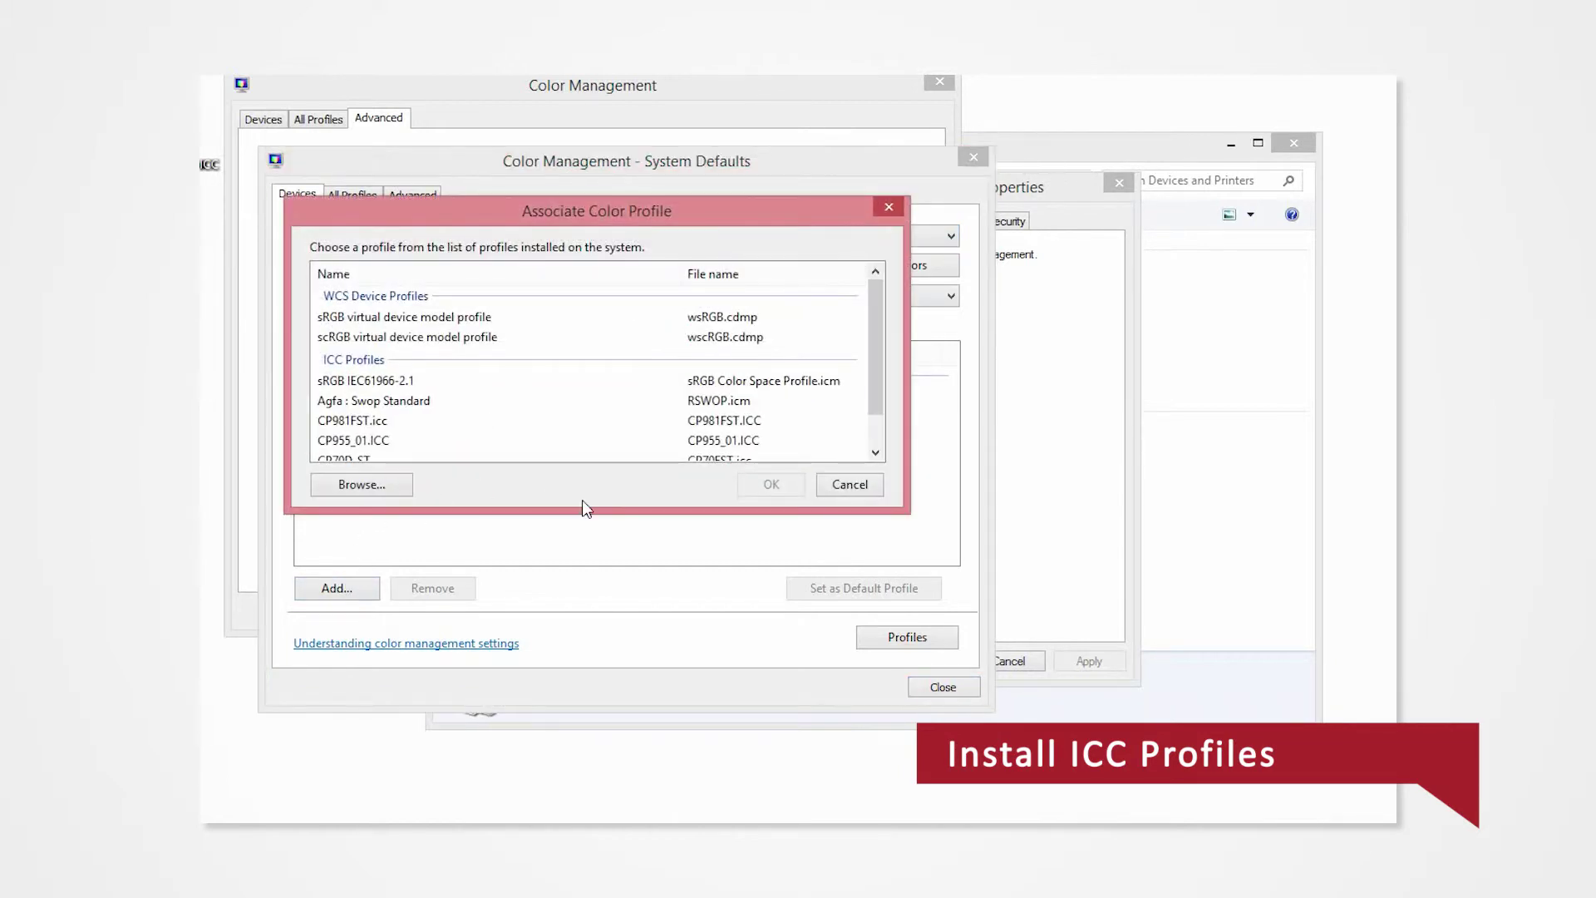
click(391, 488)
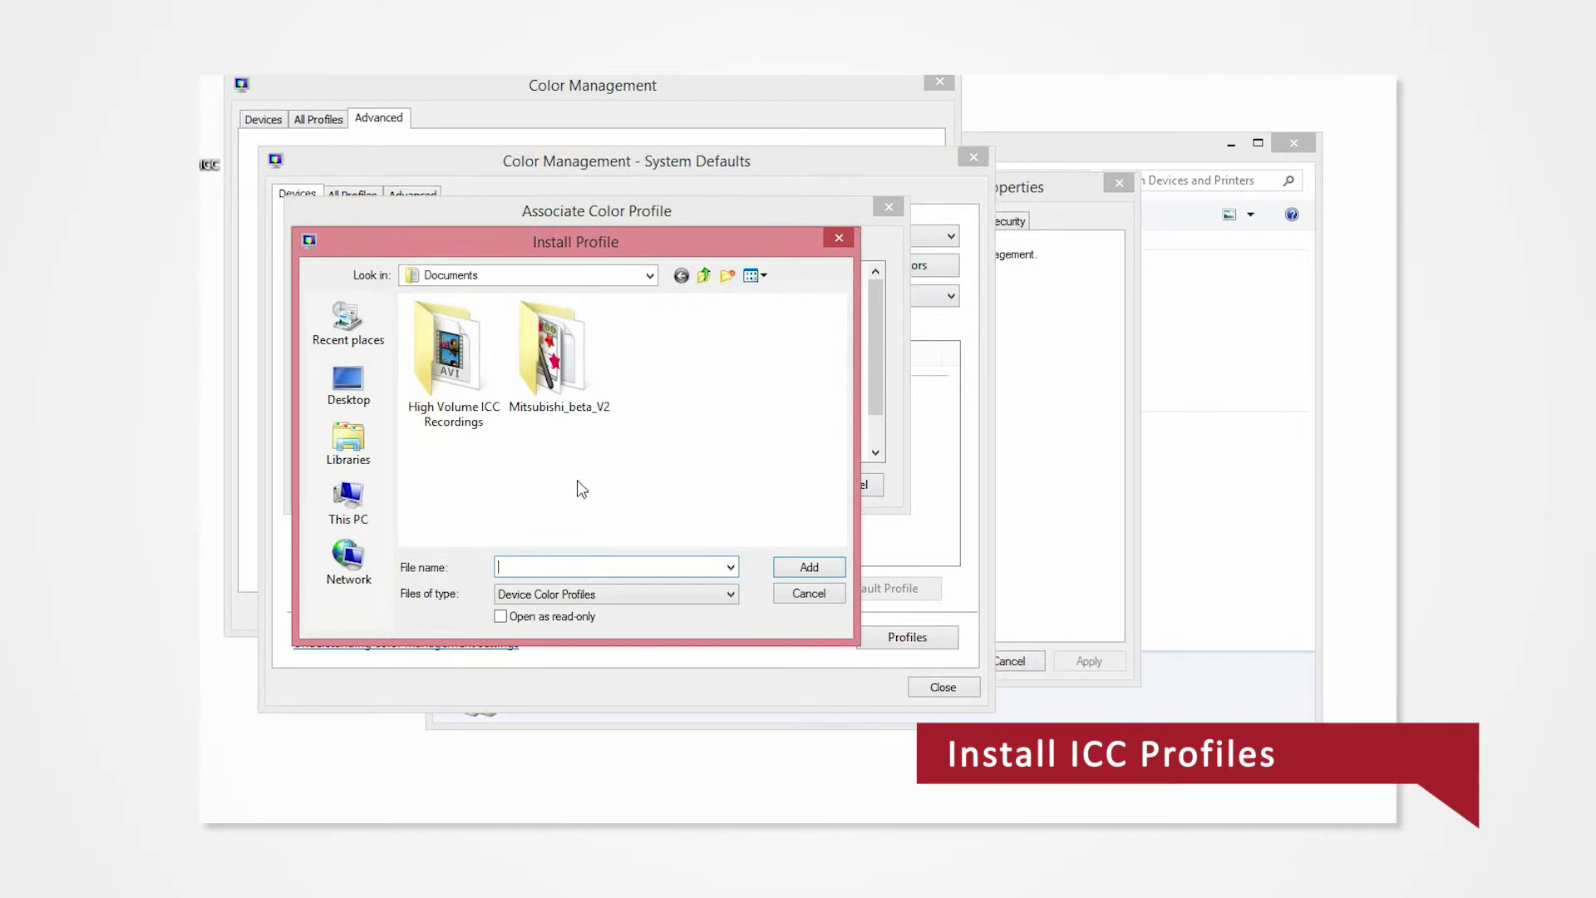
Step: Add the CP955_FD profile from Desktop > CP9550D-ICC to the printer's profiles
click(368, 397)
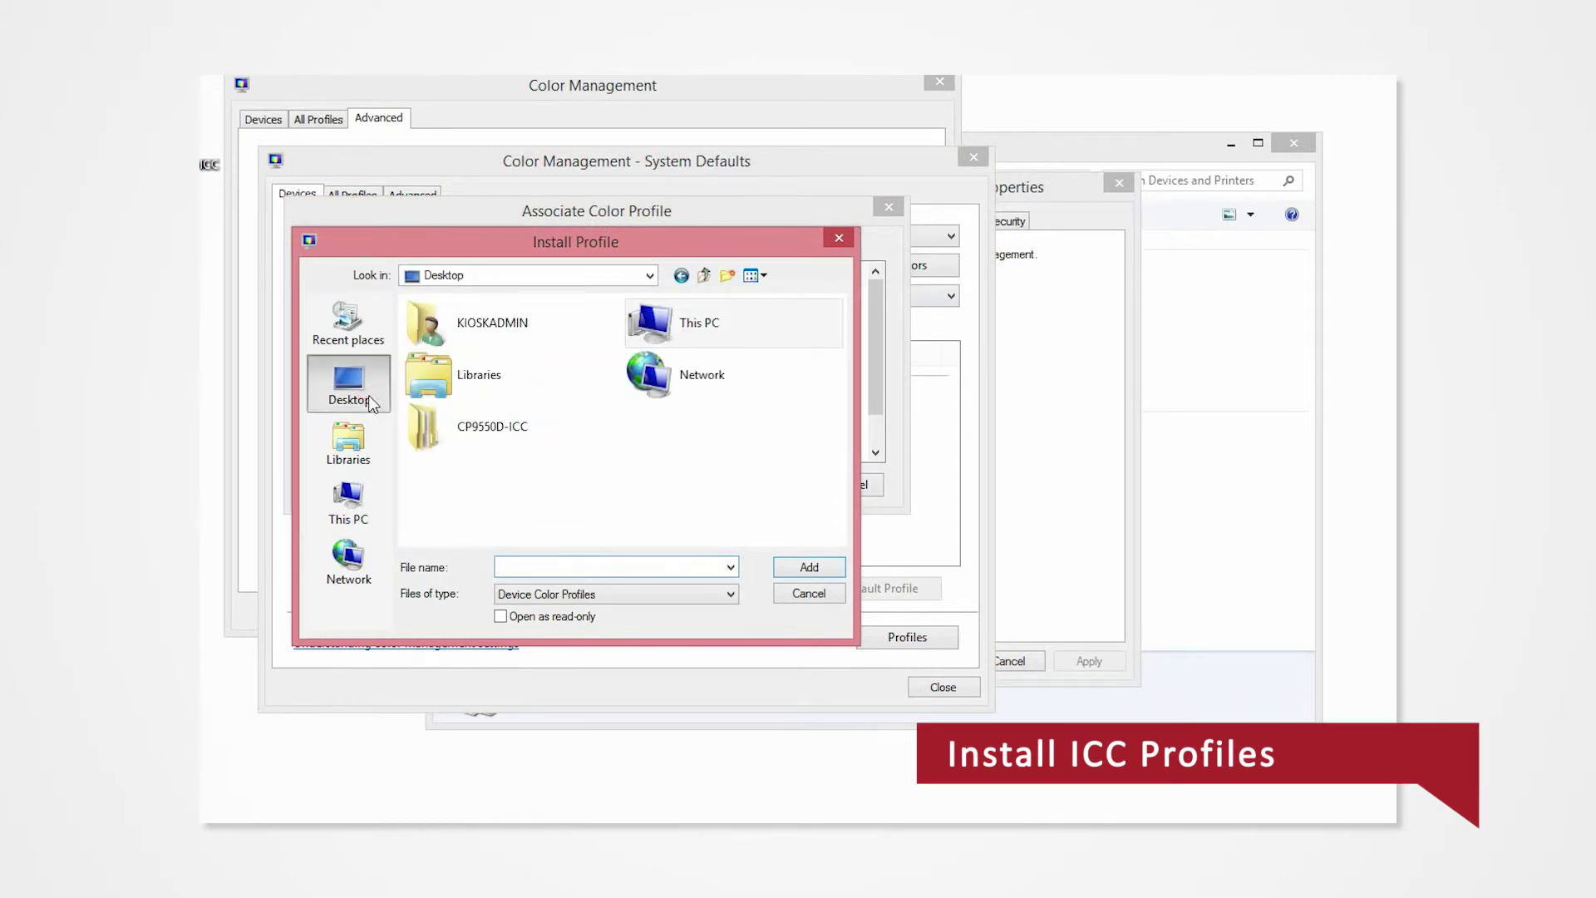
double_click(516, 436)
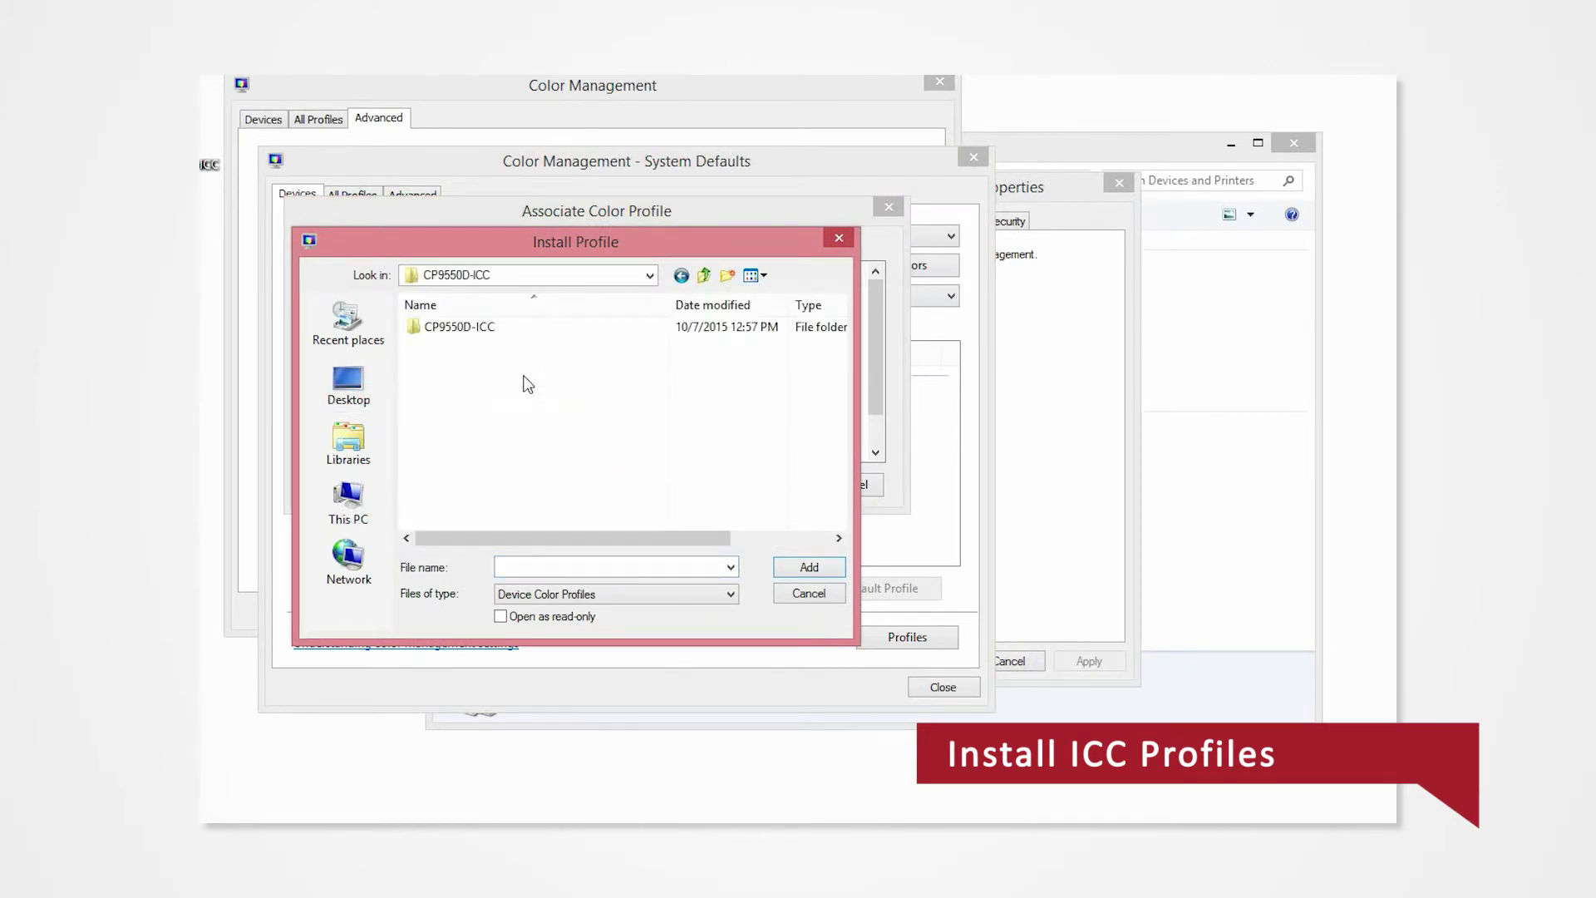
double_click(519, 329)
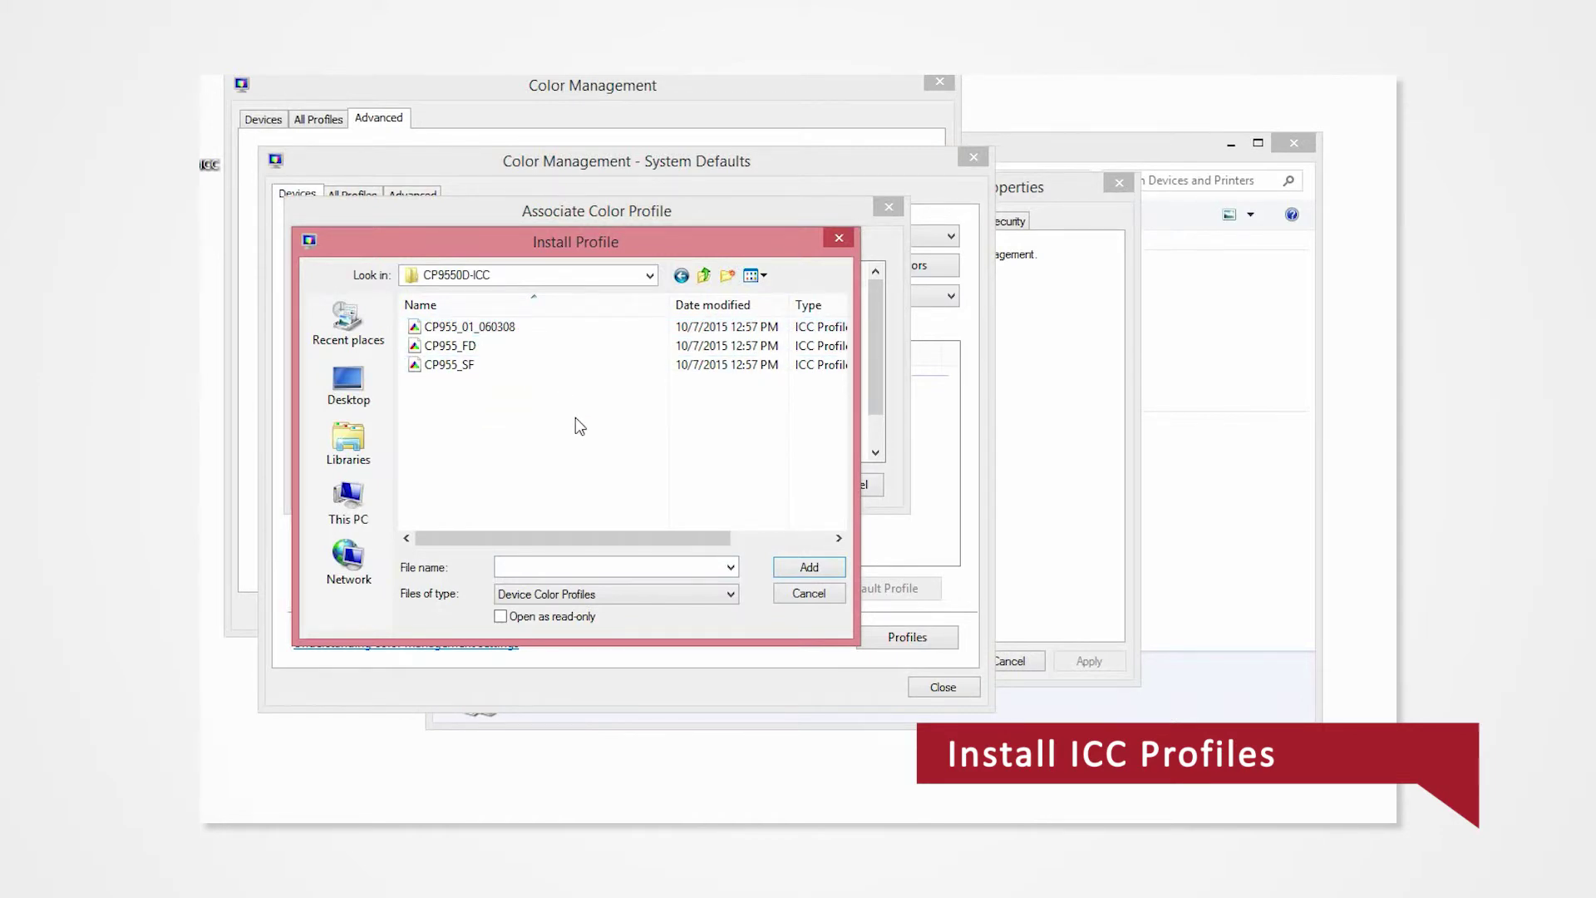
click(505, 353)
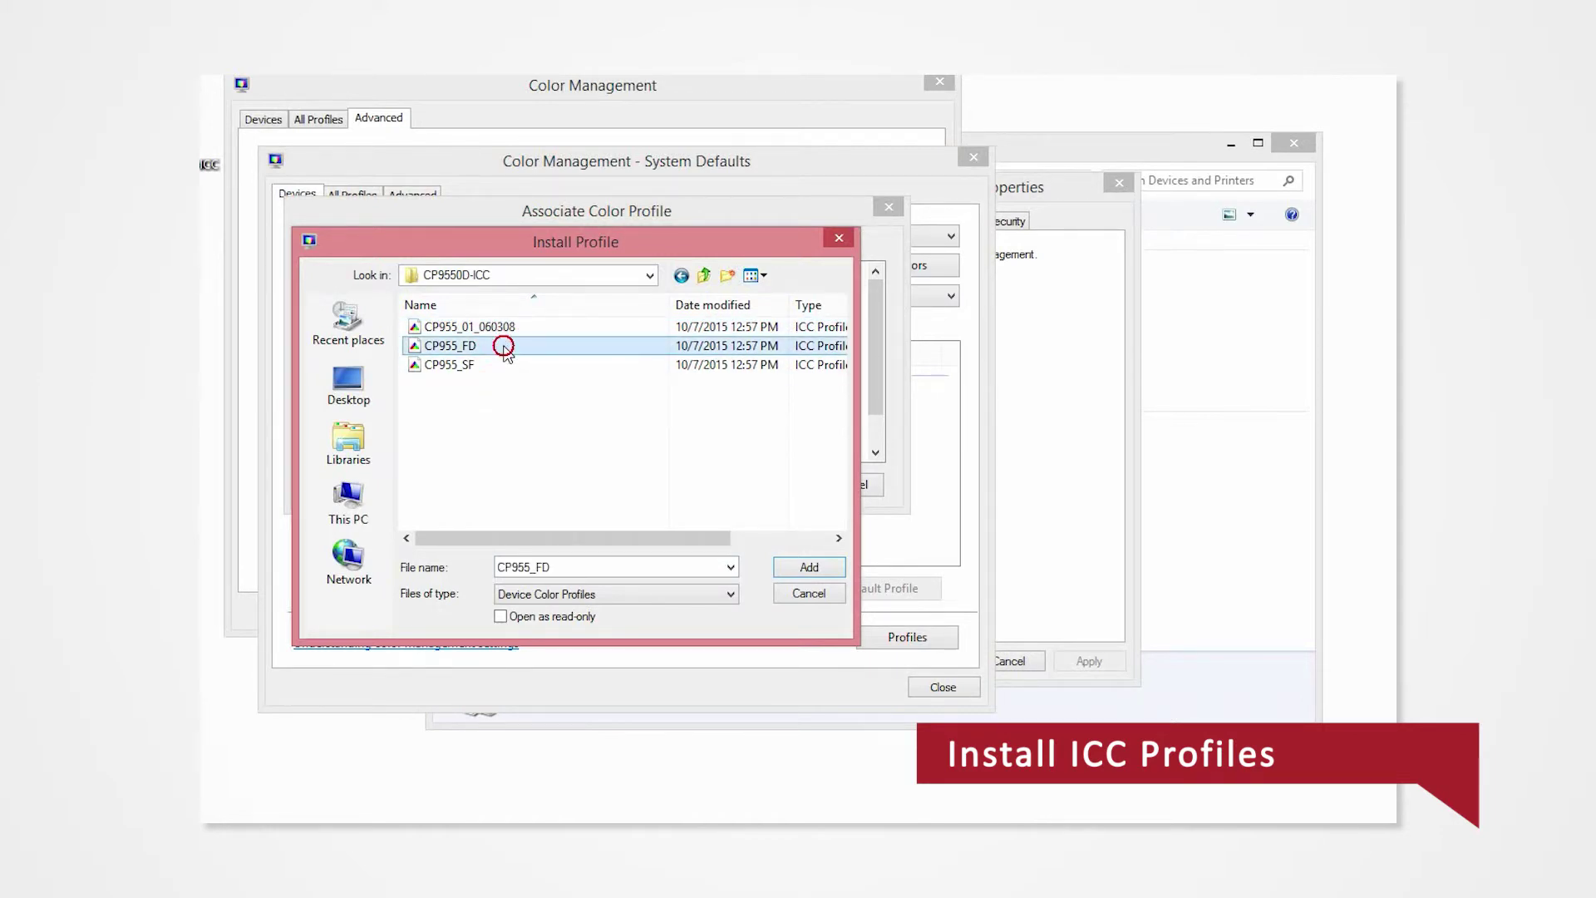
click(777, 568)
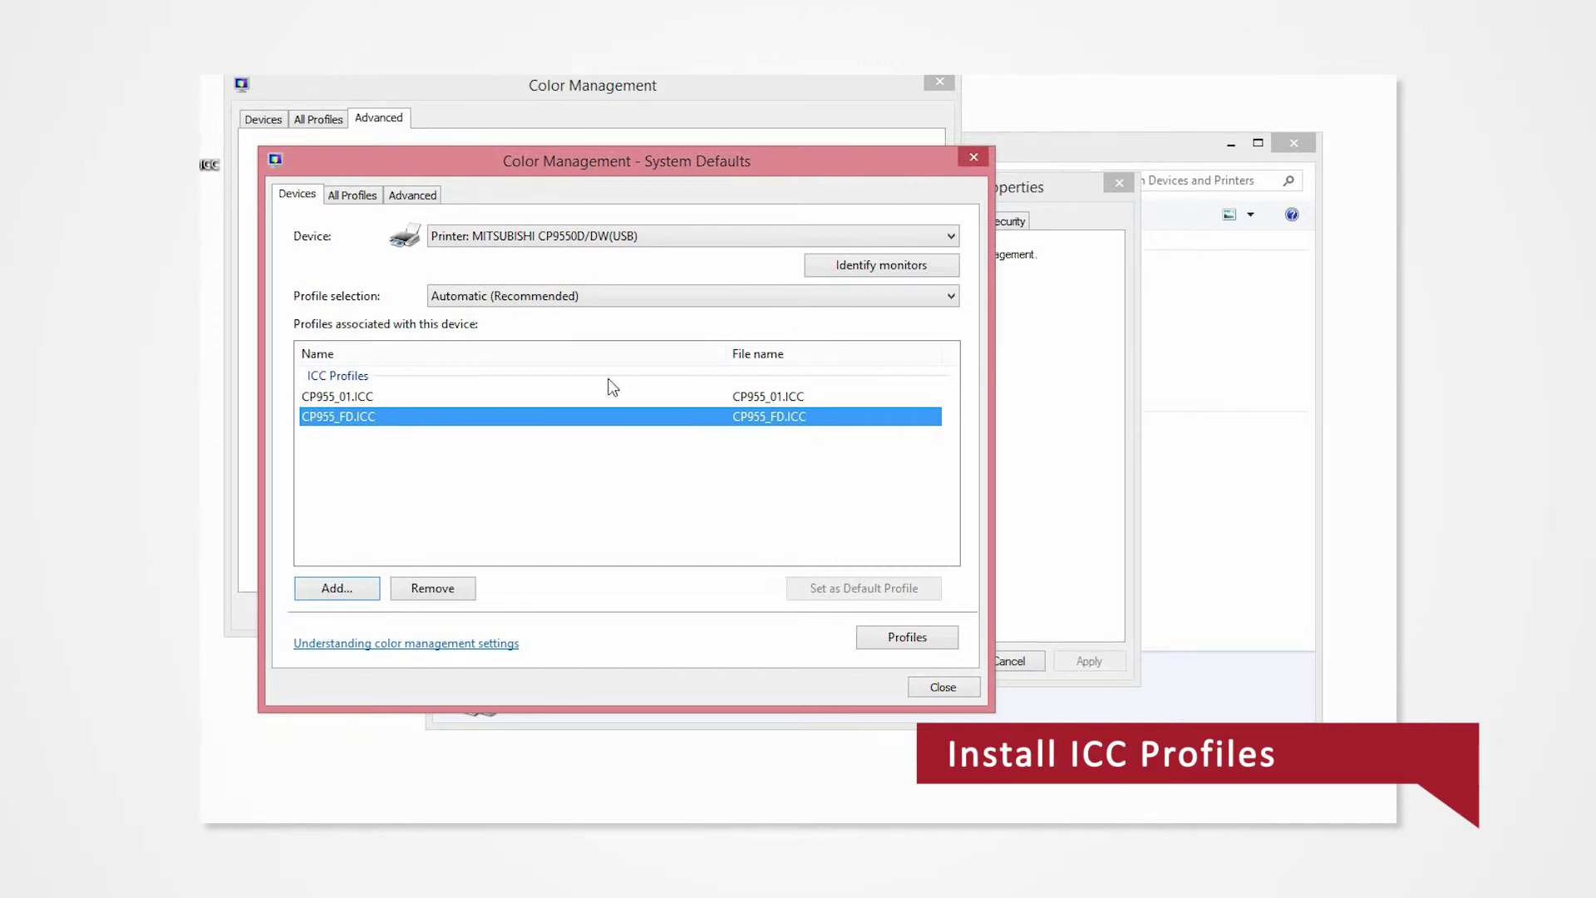
Step: With Manual profile selection, make CP955_FD.ICC the default profile and close both colour dialogs
click(560, 299)
click(565, 331)
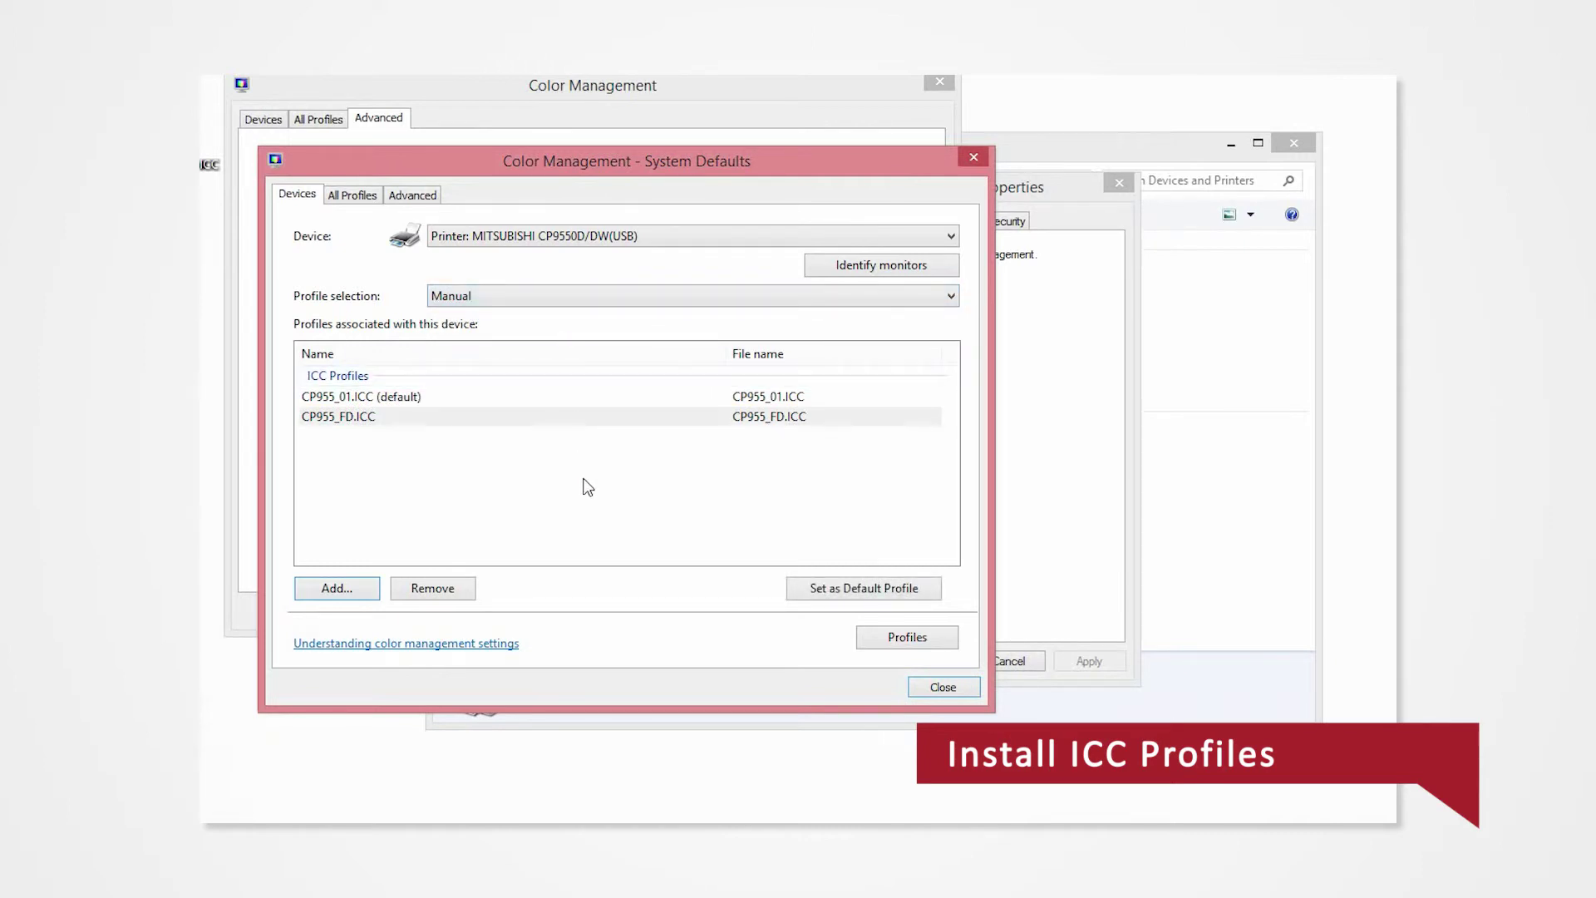
click(388, 416)
click(793, 588)
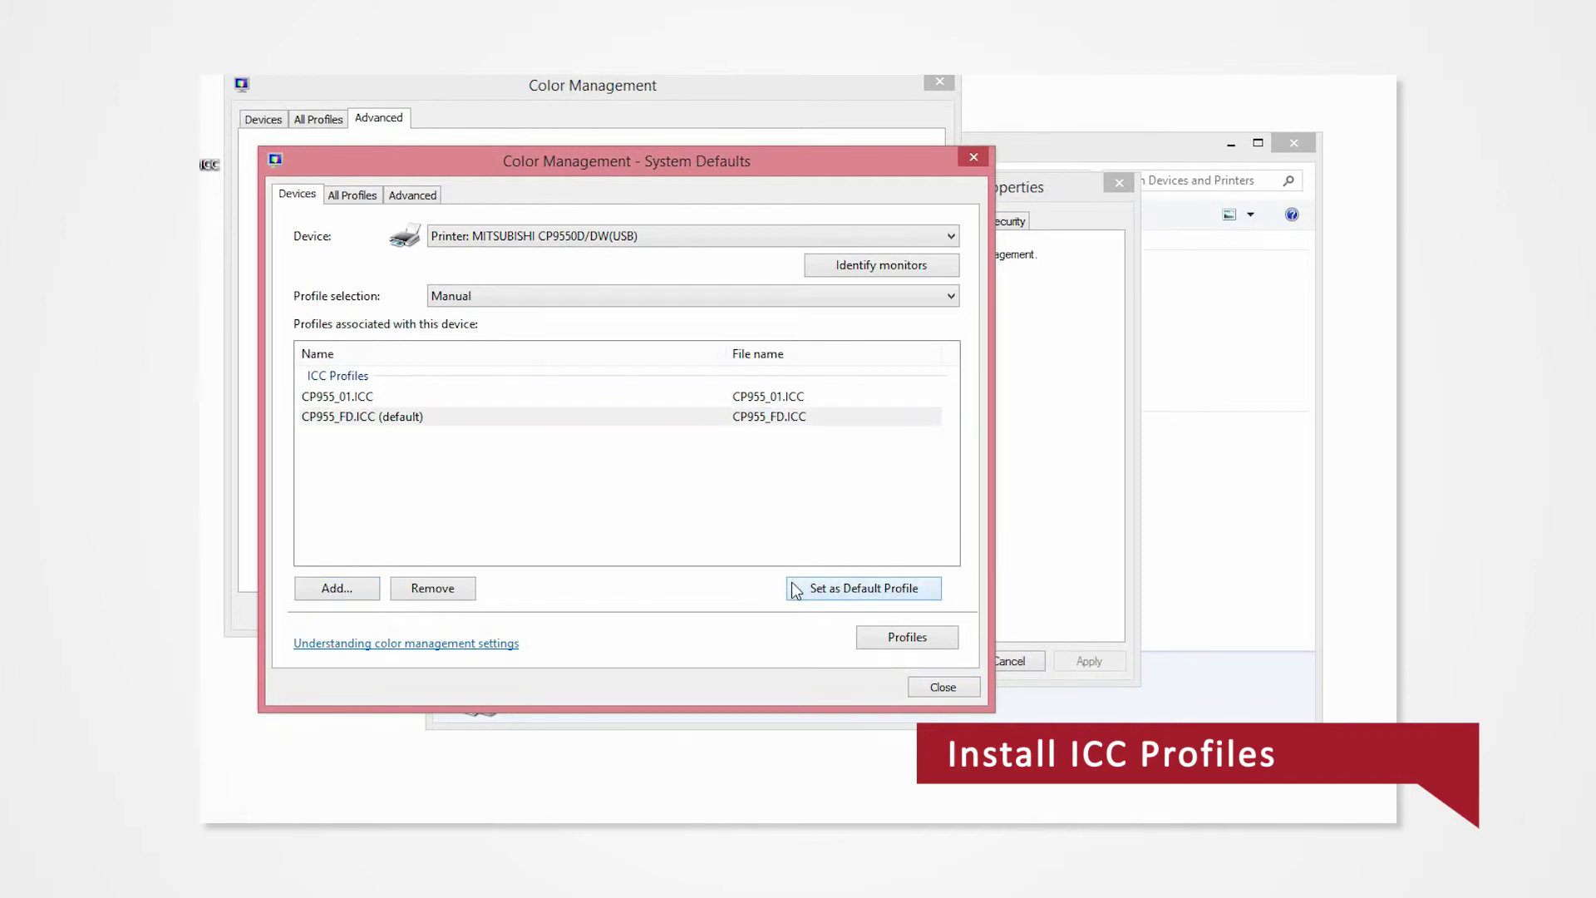
click(933, 687)
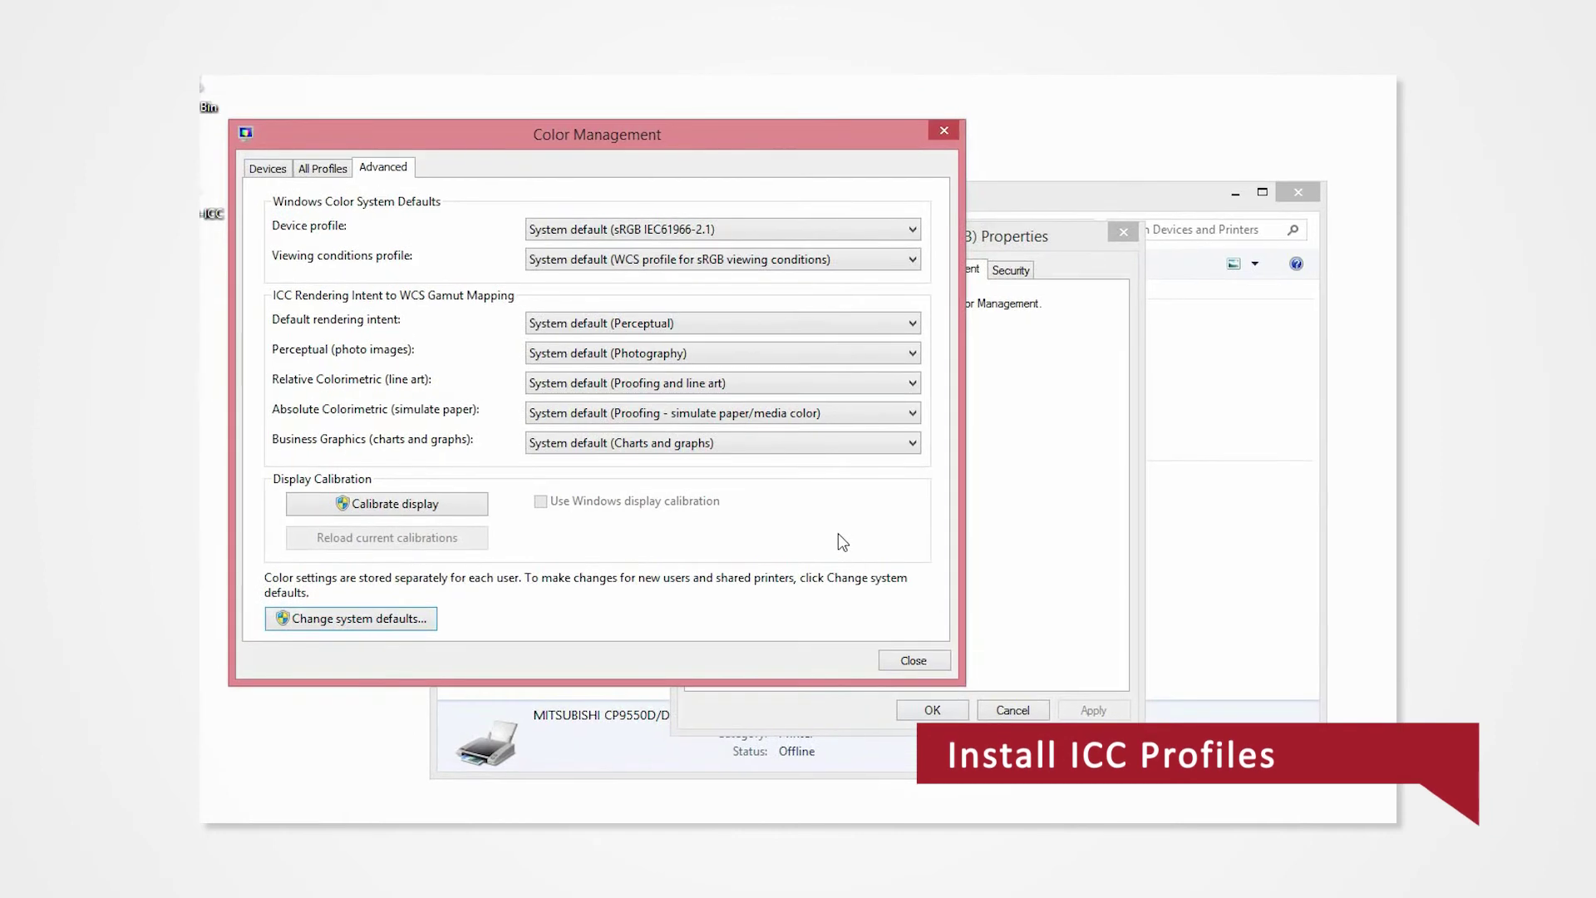
click(913, 660)
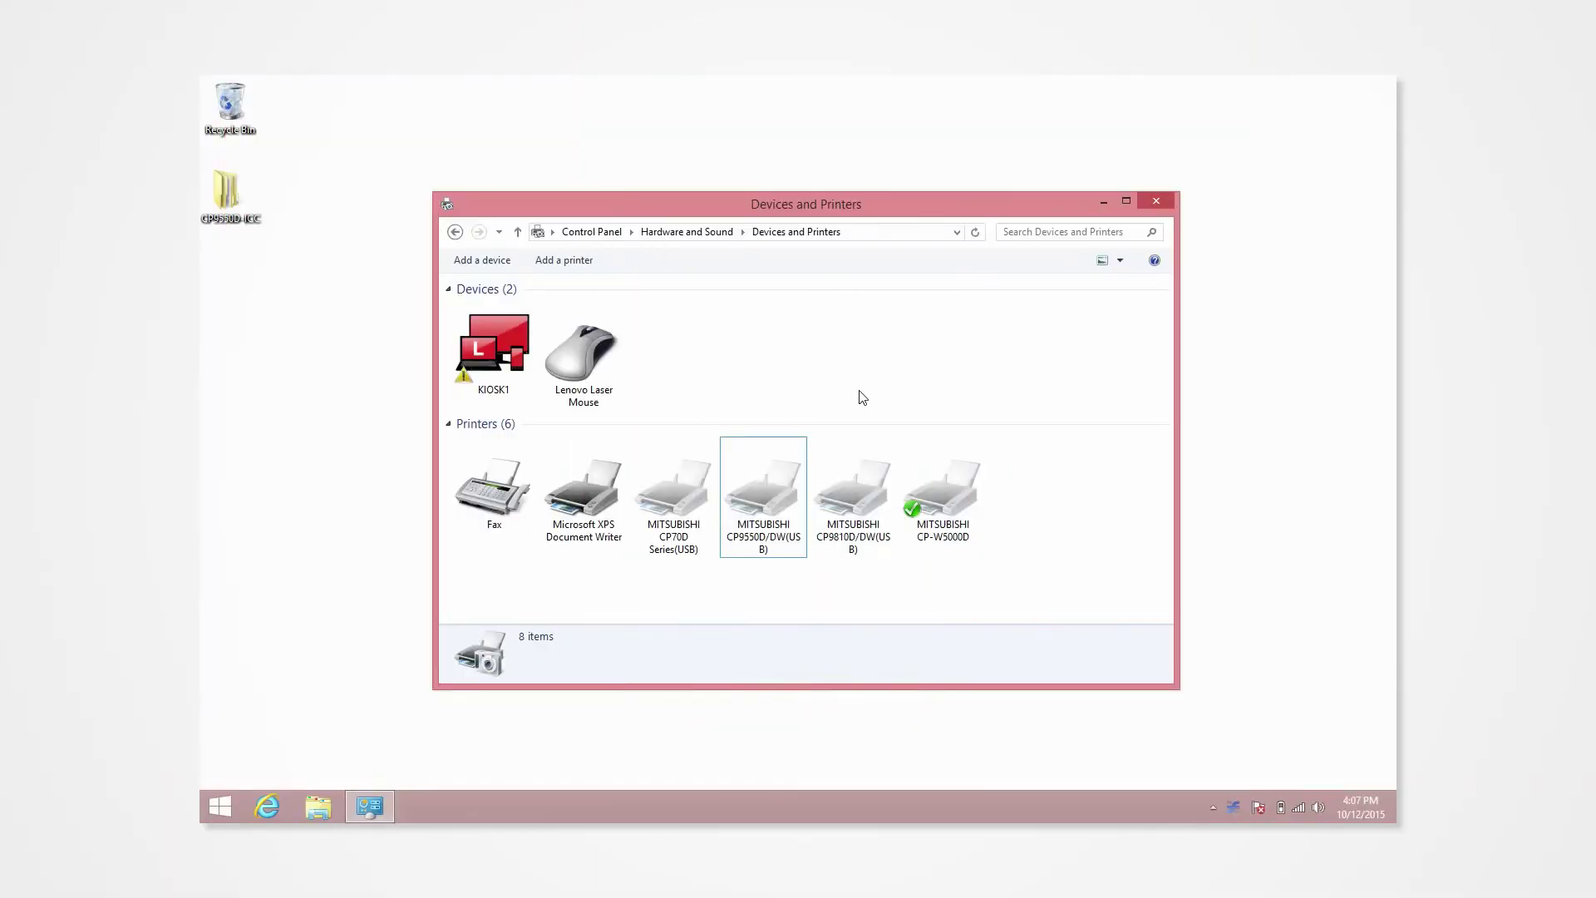
Step: In the CP9550D/DW printing preferences Options, set printing speed to FineDeep
right_click(771, 477)
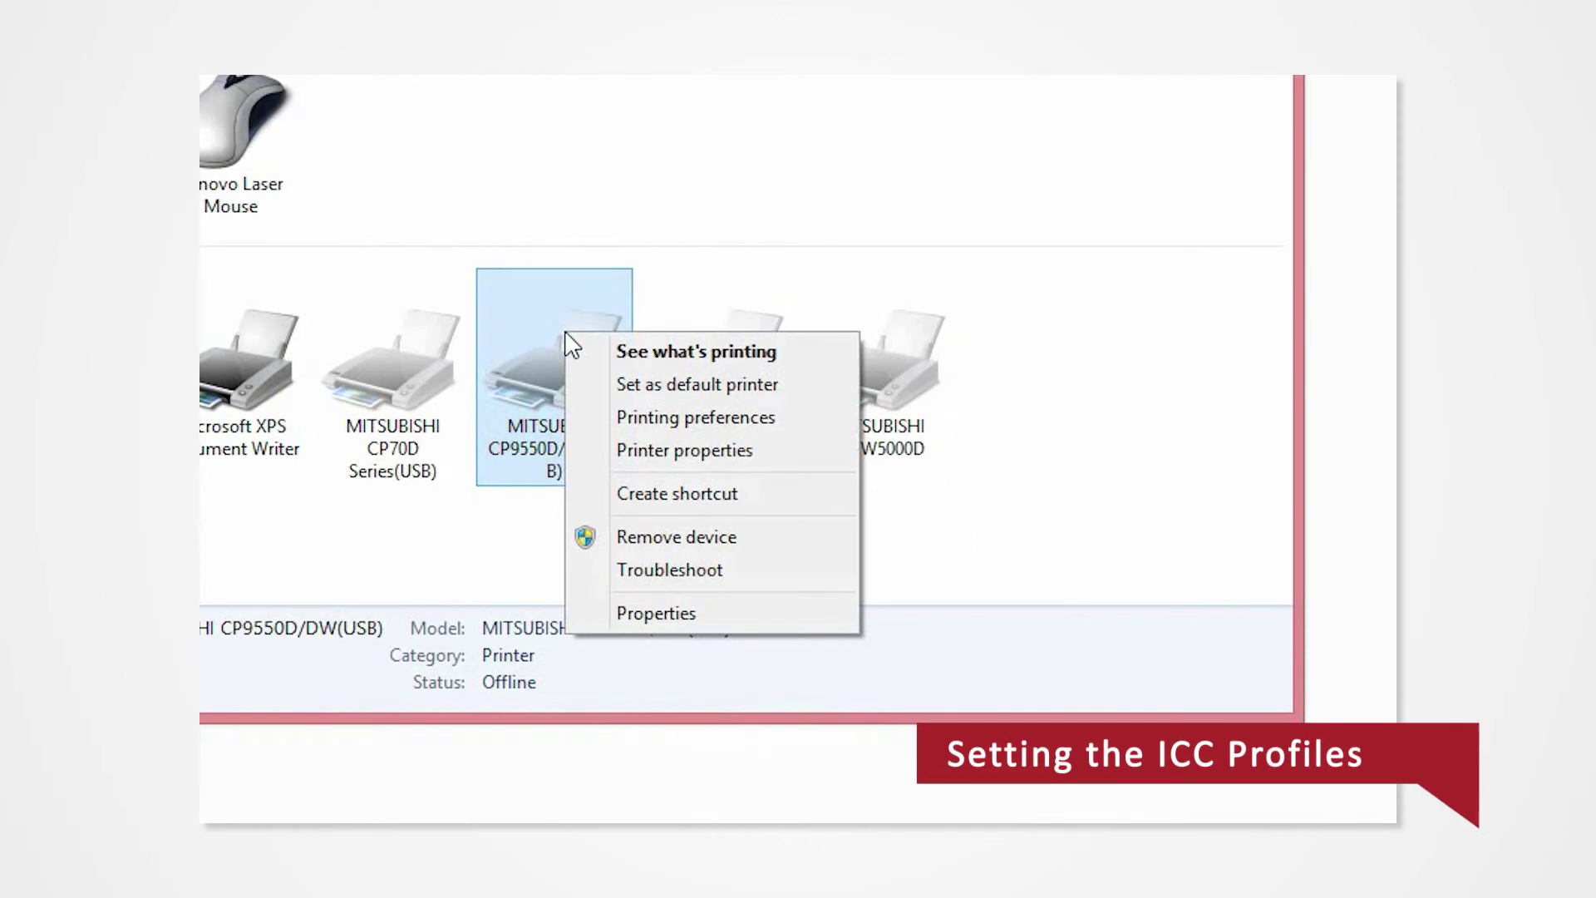
click(661, 422)
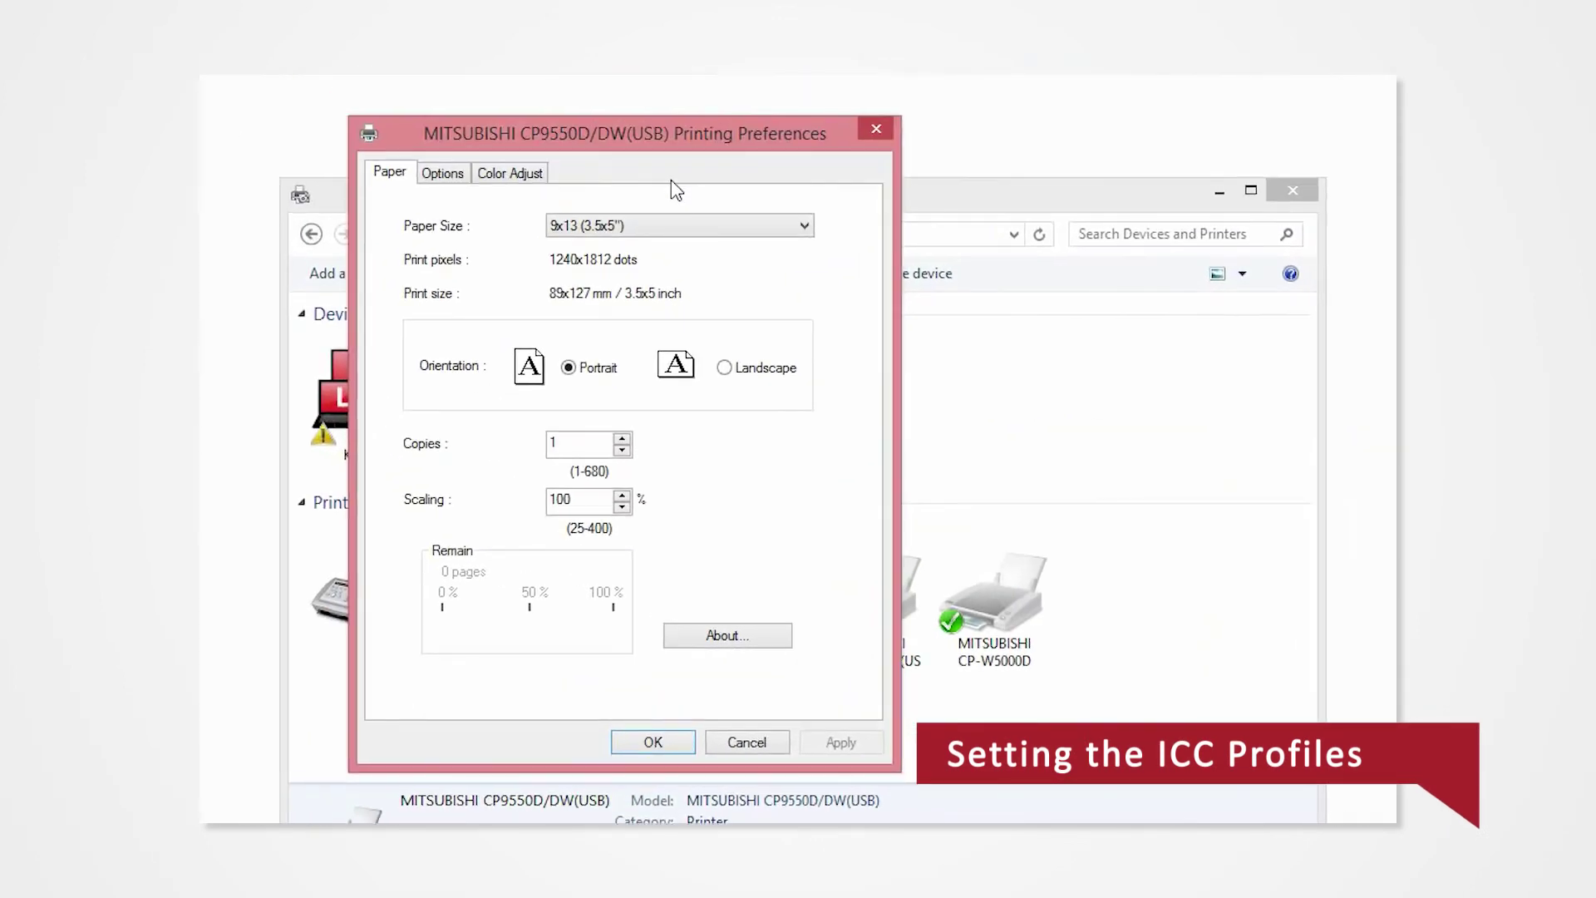
click(444, 172)
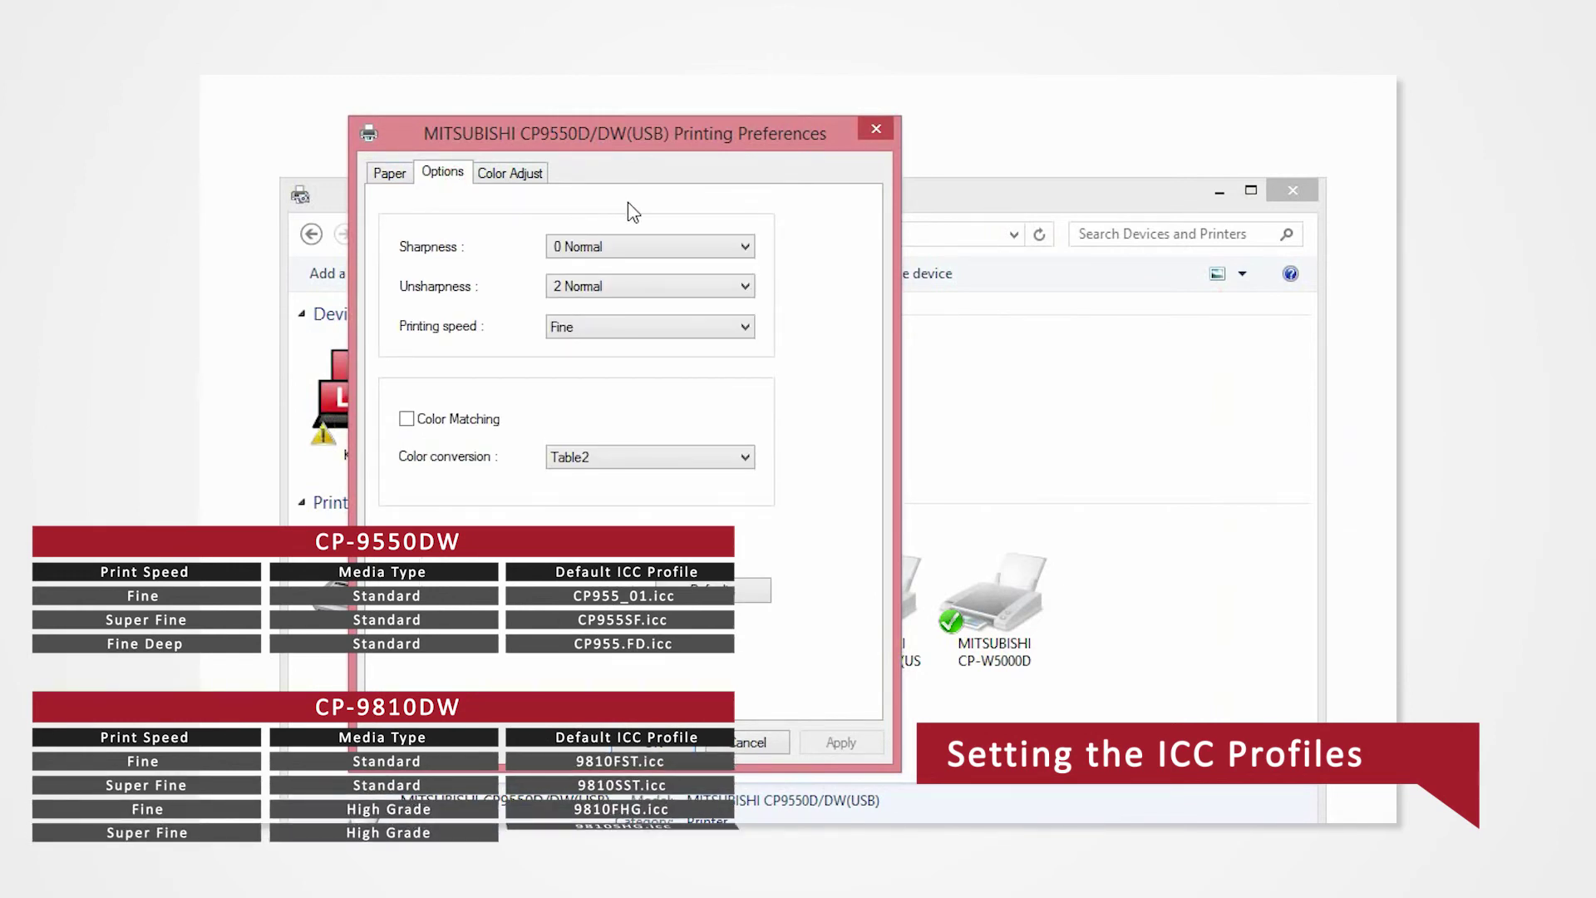
click(667, 326)
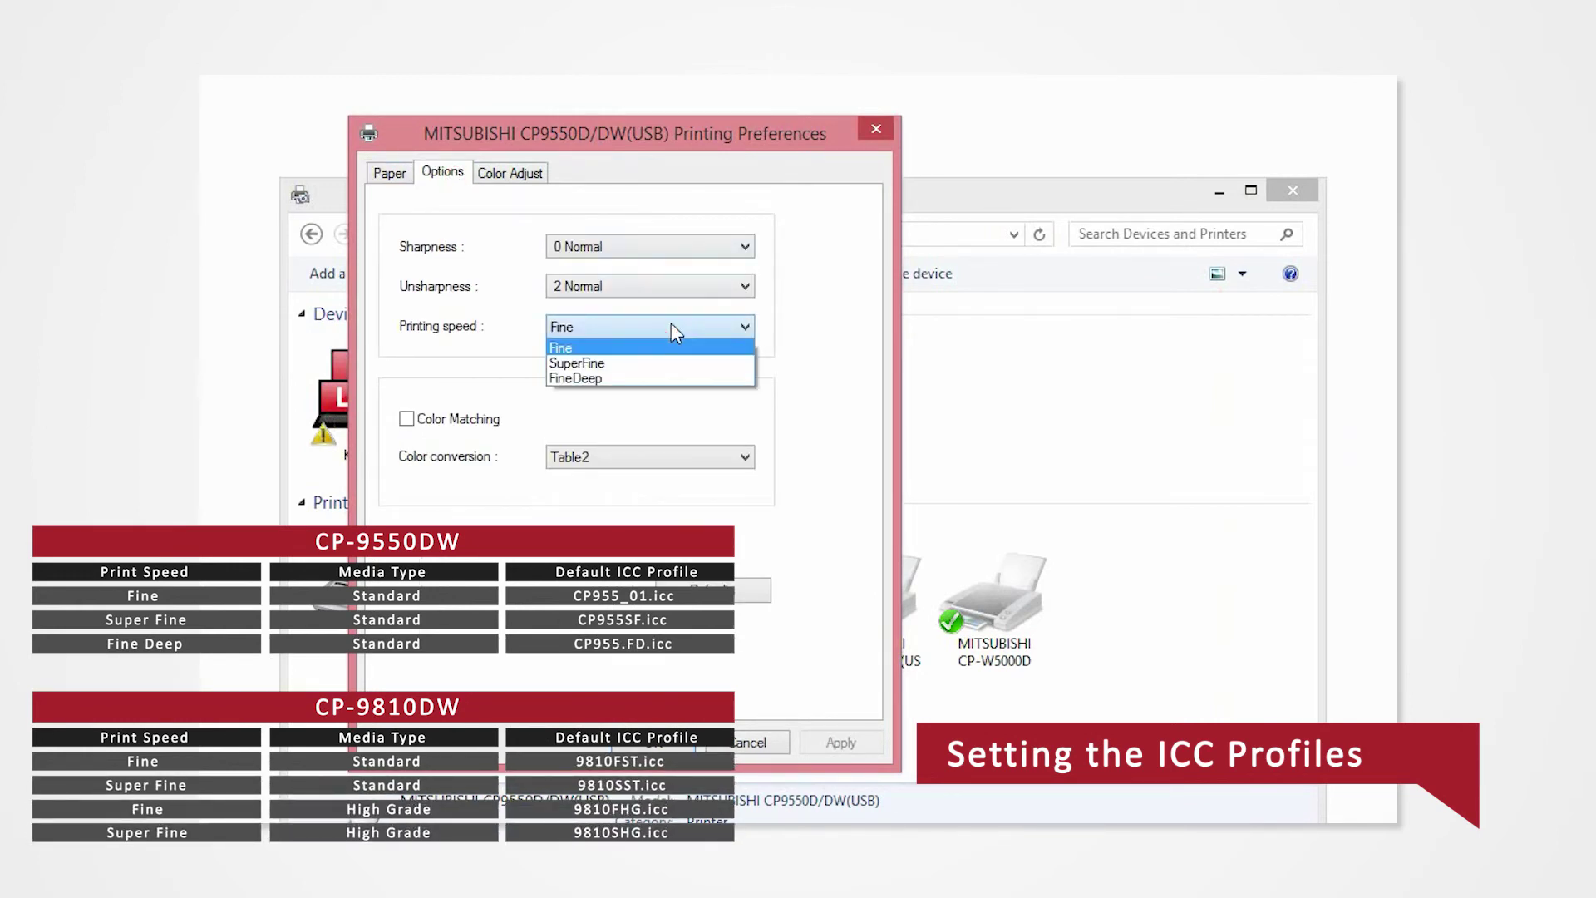
click(627, 380)
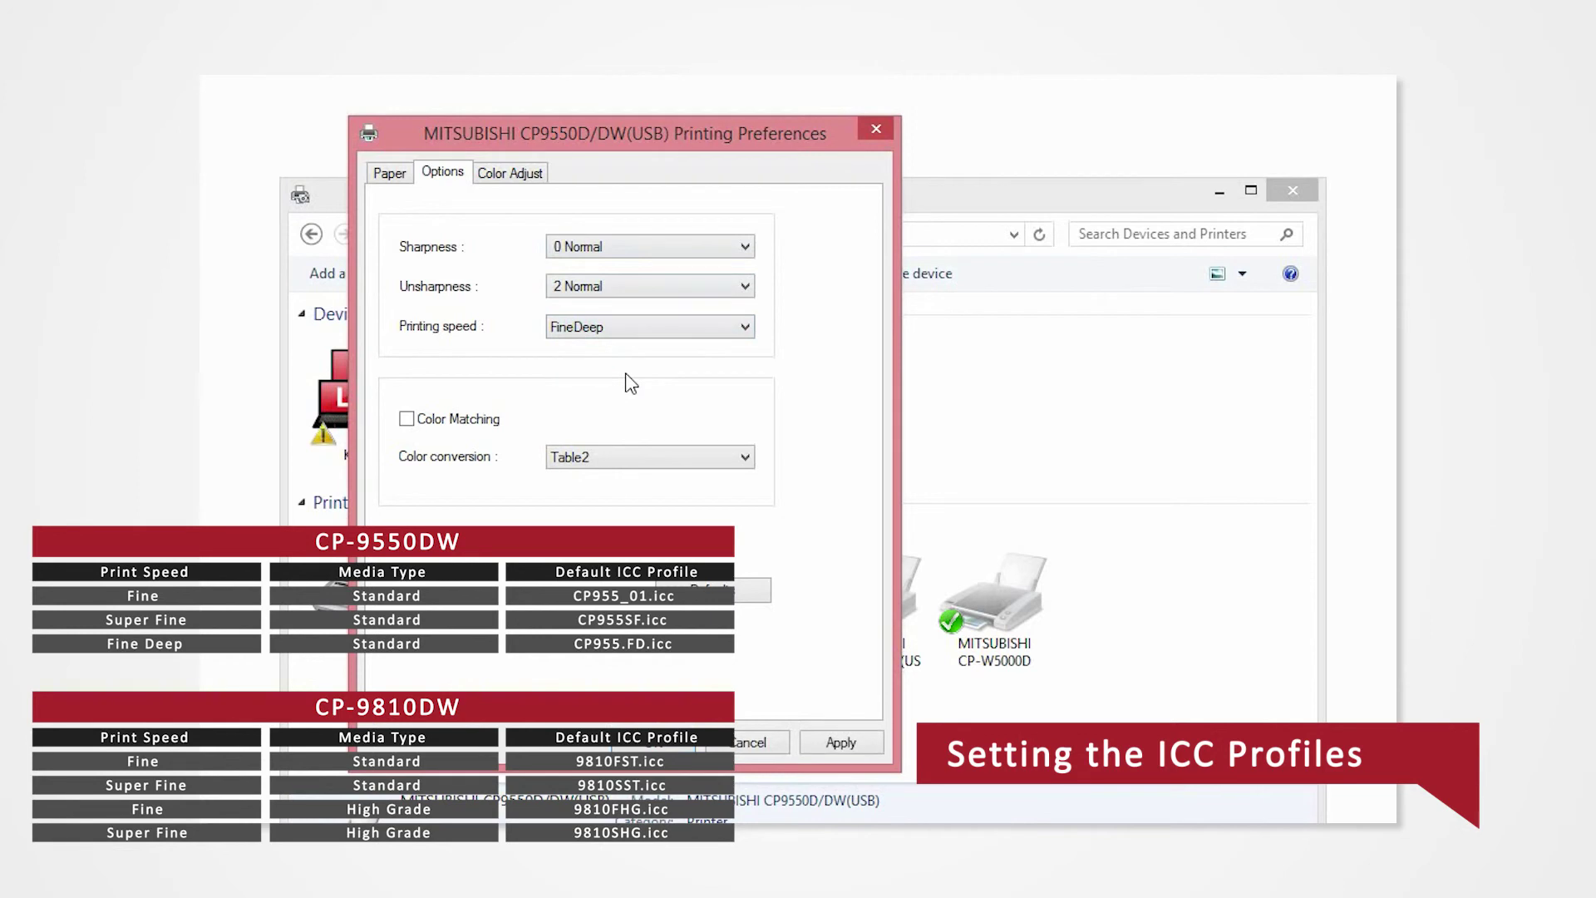
Step: Set colour conversion to none, turn on Color Matching and apply the preferences
click(649, 454)
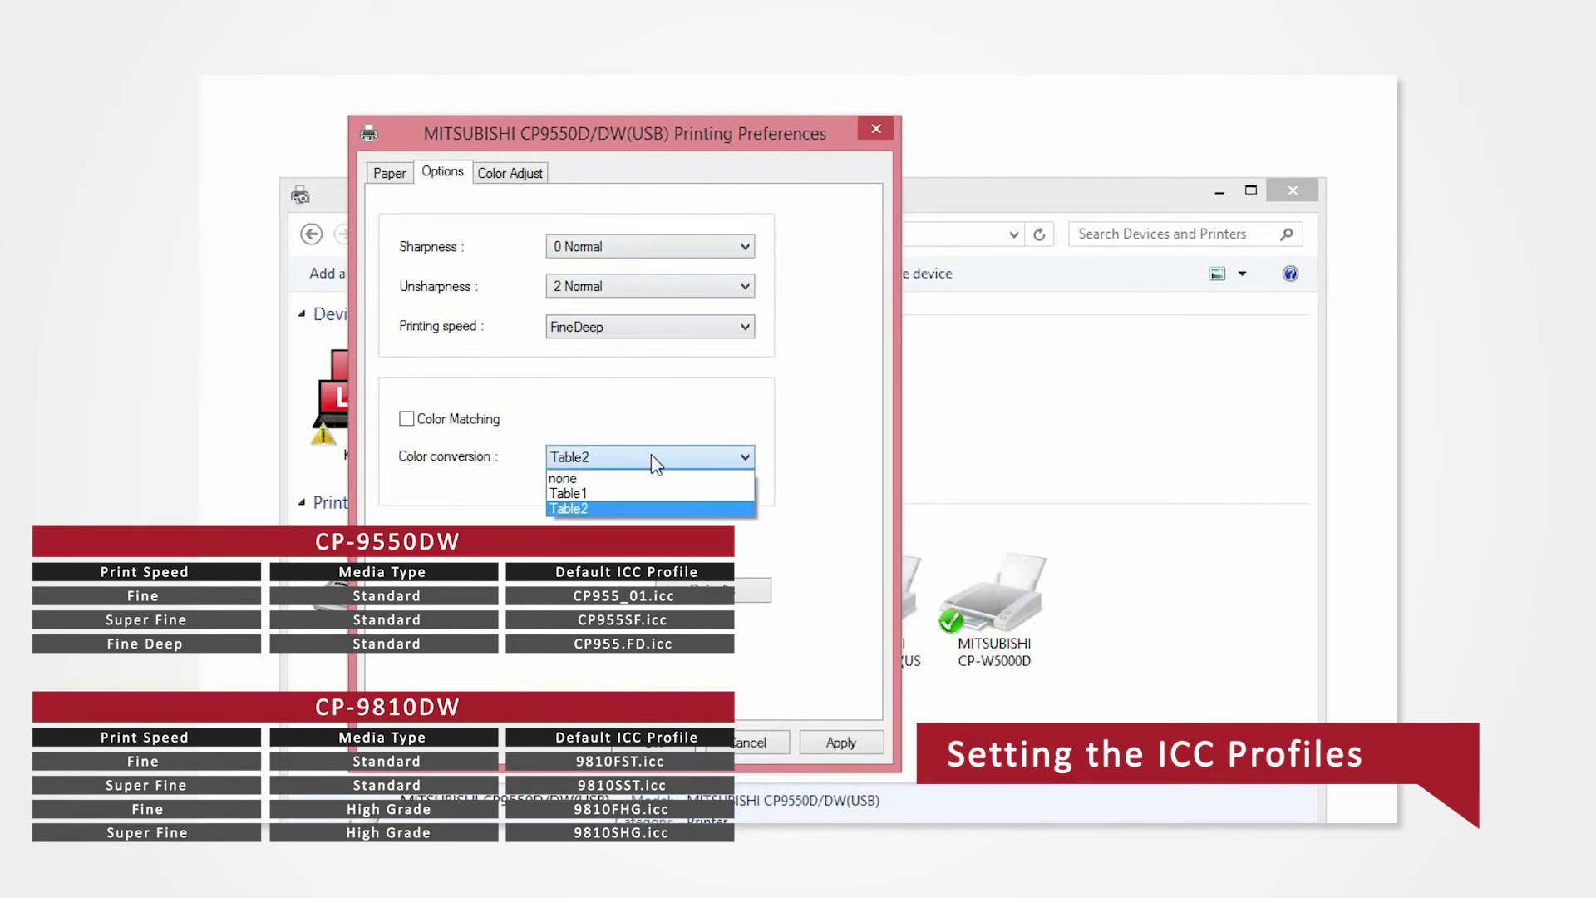
click(623, 482)
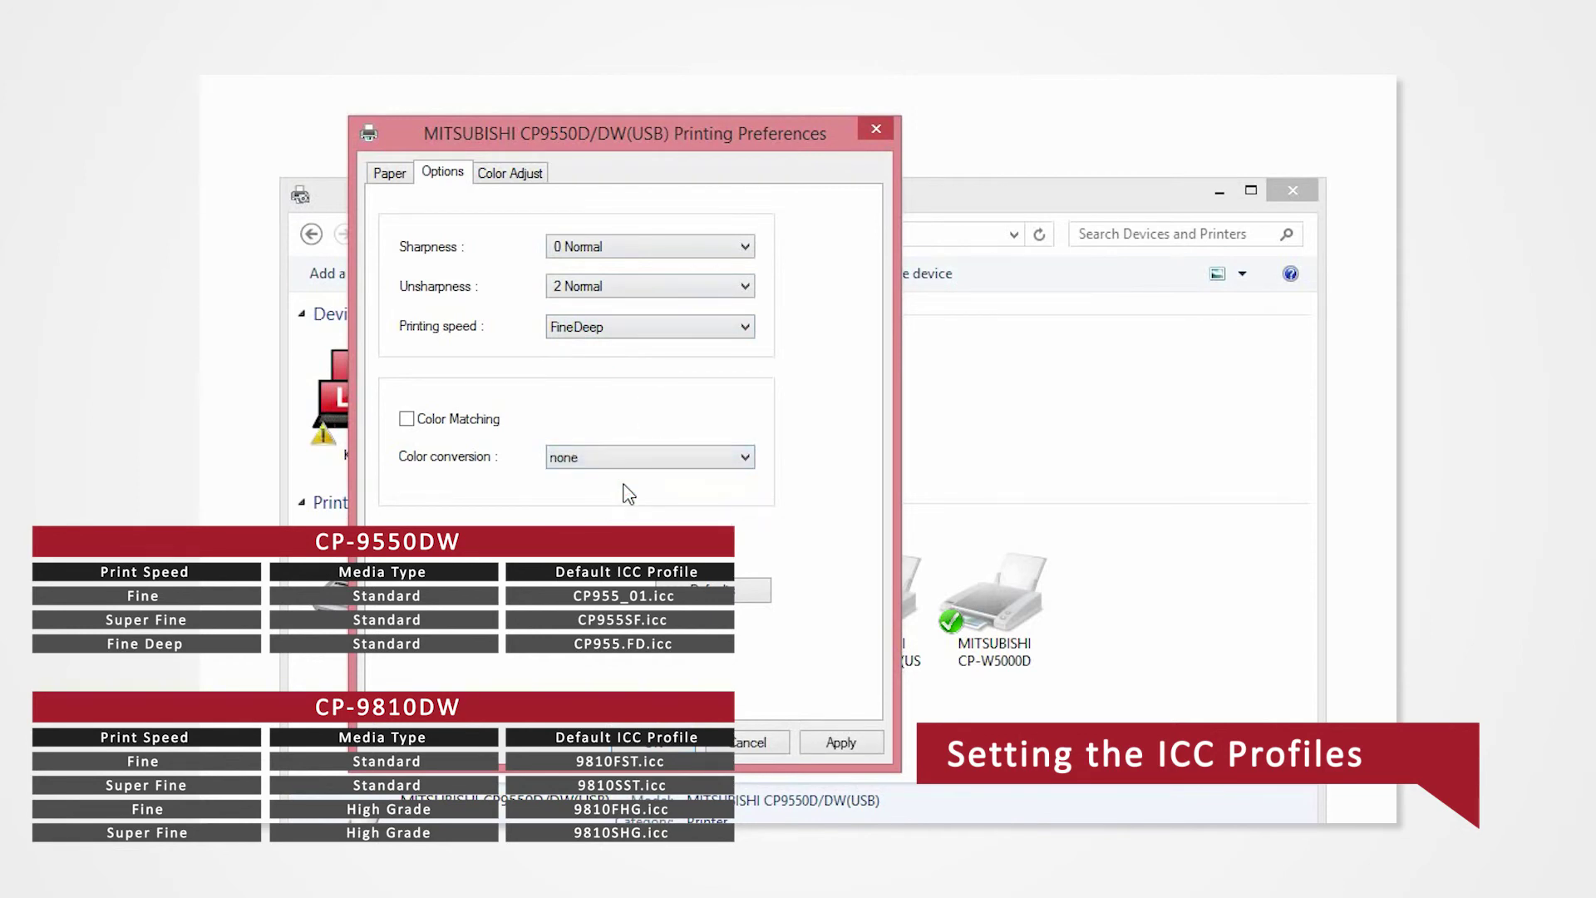
click(408, 420)
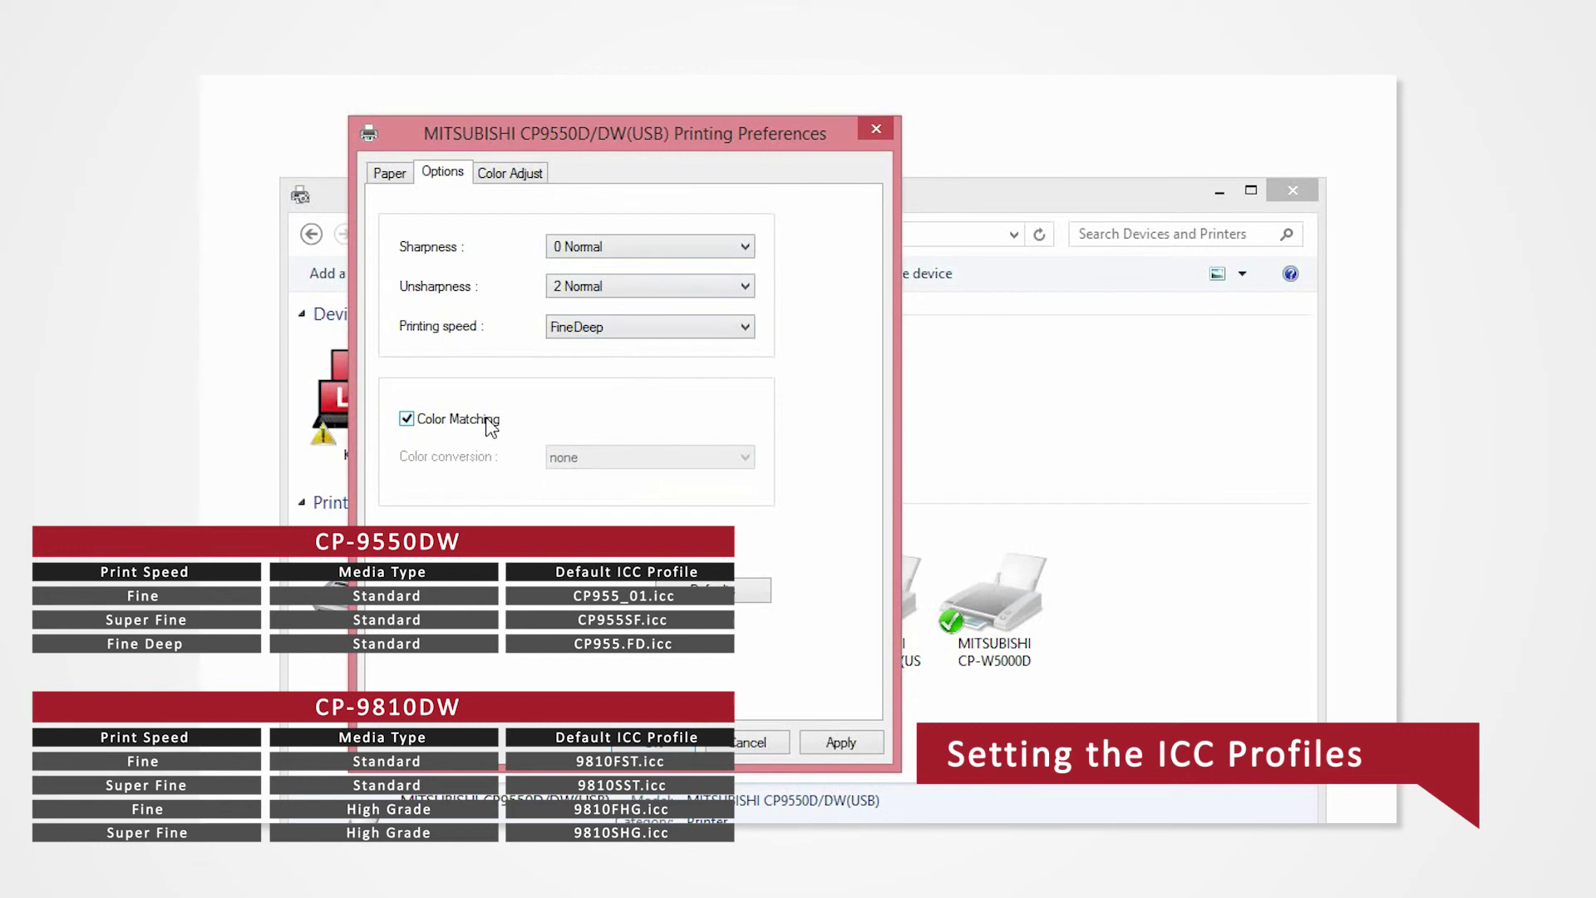
click(859, 747)
click(671, 741)
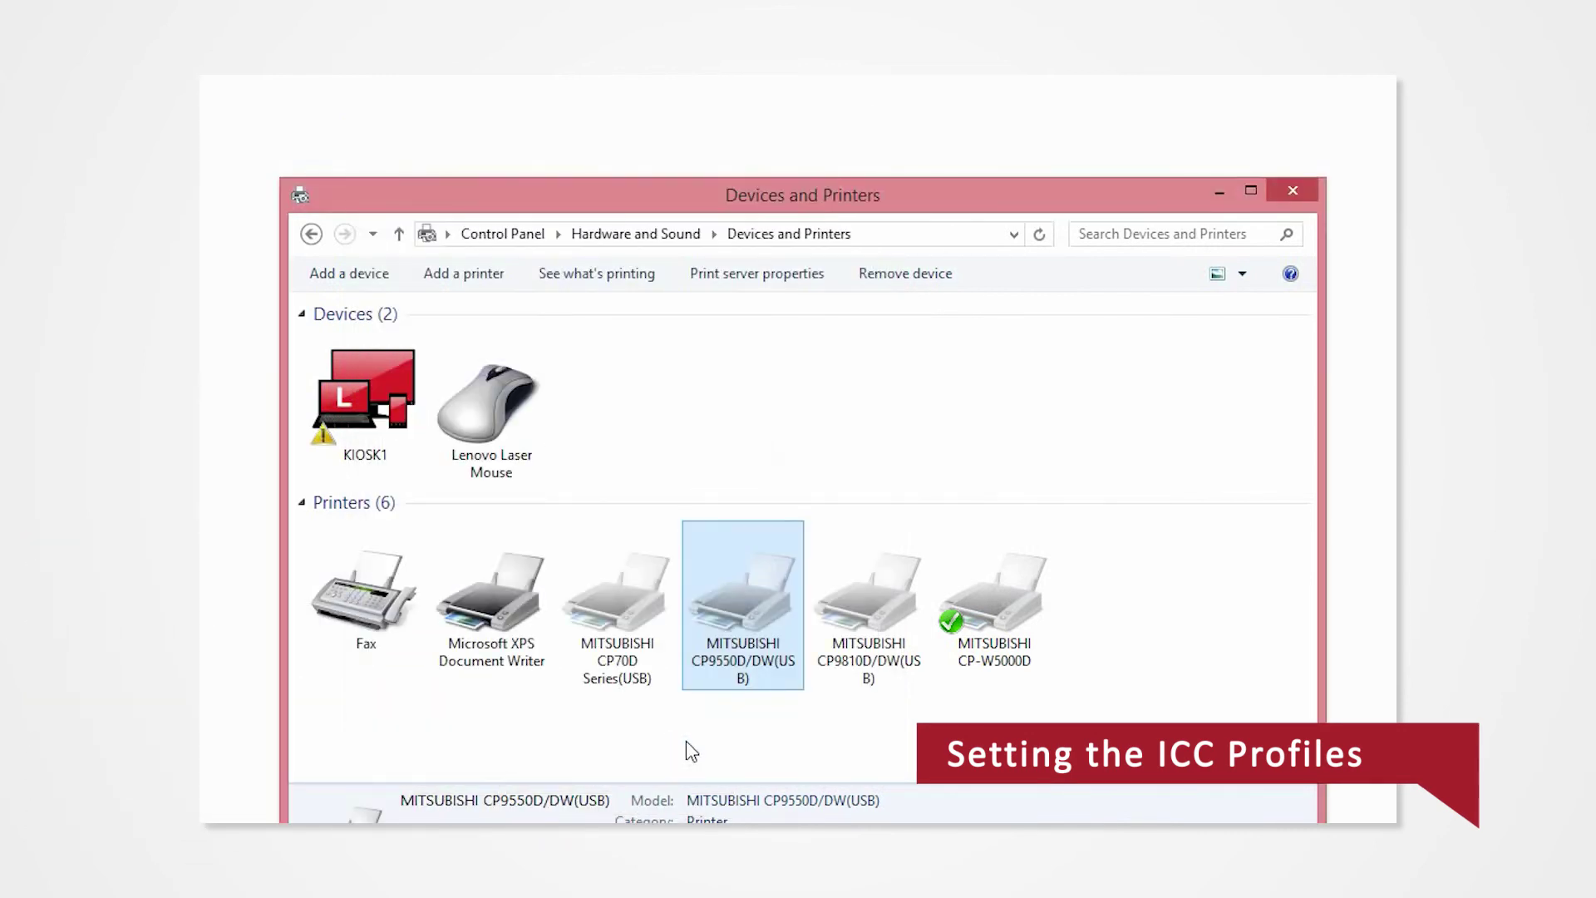